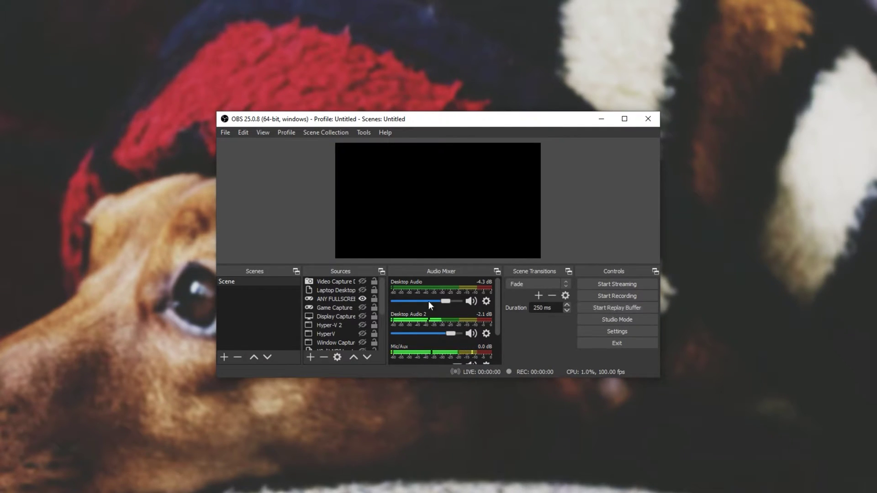
# Hide the ANY FULLSCREEN source and make the Display Capture source visible instead
pyautogui.click(363, 300)
pyautogui.click(362, 316)
# Start the replay buffer, nudge the OBS window up and left, then stop the buffer
pyautogui.click(605, 307)
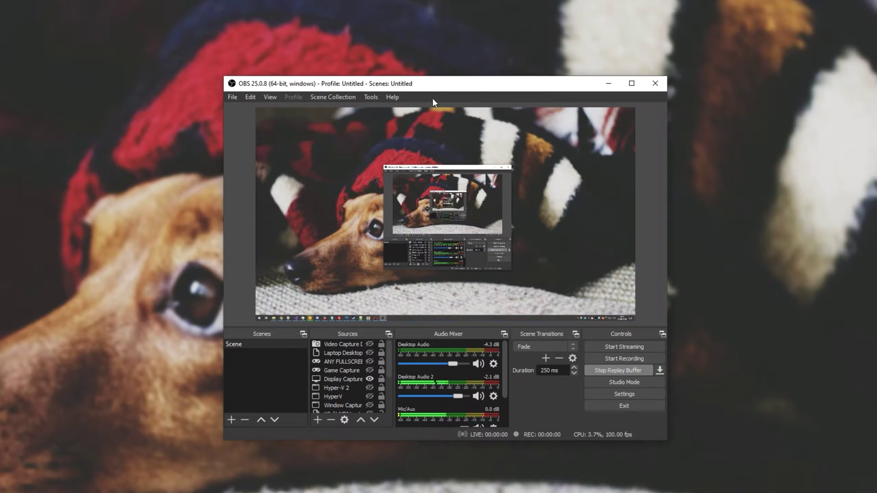
pyautogui.moveTo(413, 87); pyautogui.dragTo(437, 86)
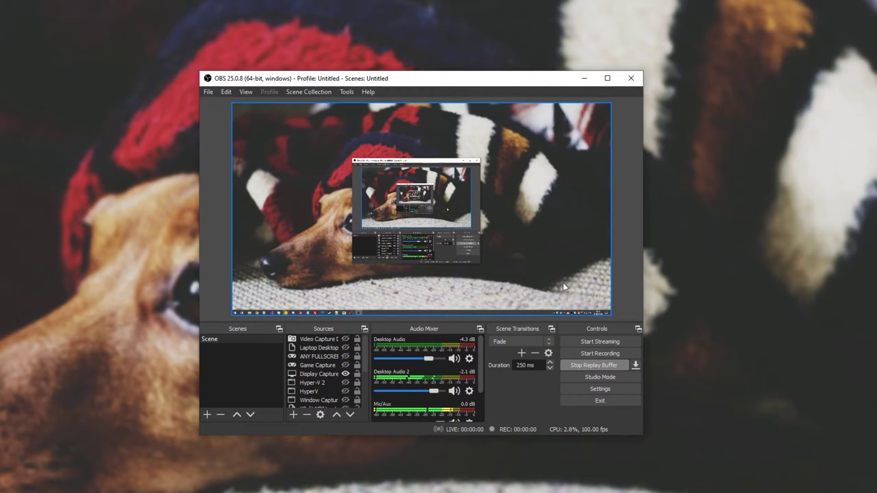
pyautogui.click(571, 361)
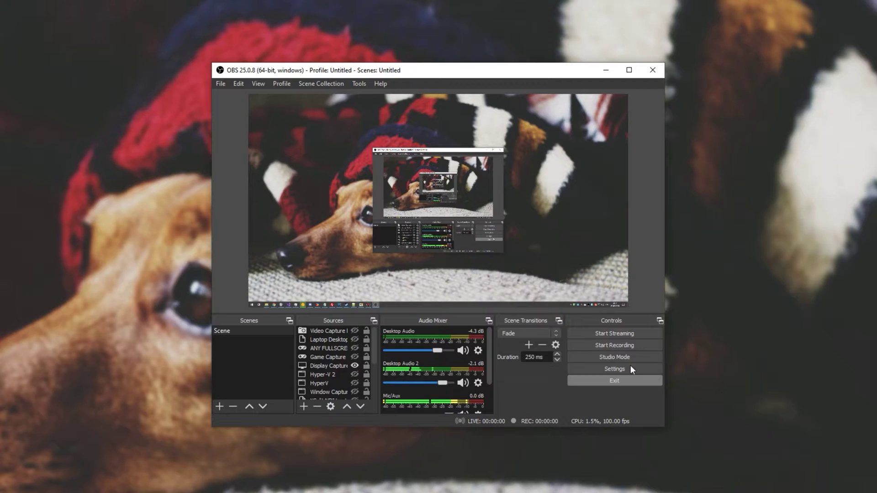
# Enable Replay Buffer in Output settings, reviewing the Recording and Audio tabs, keeping 300 s maximum replay time
pyautogui.click(589, 371)
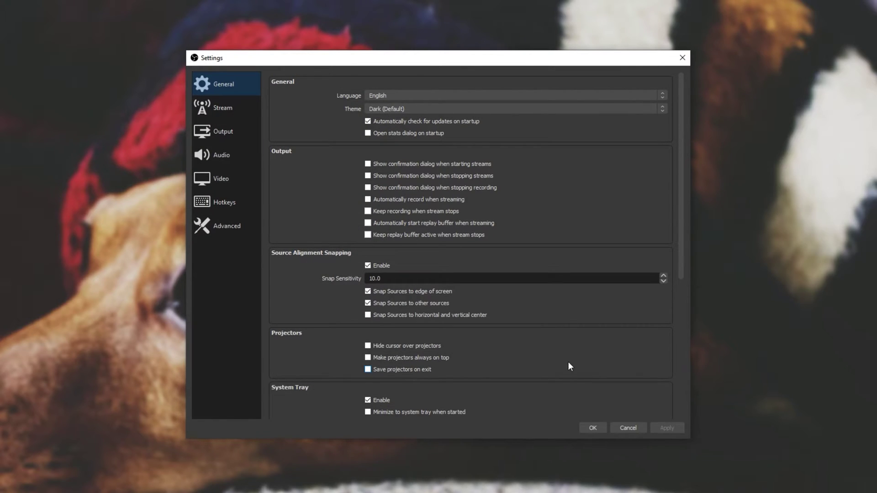
pyautogui.click(246, 135)
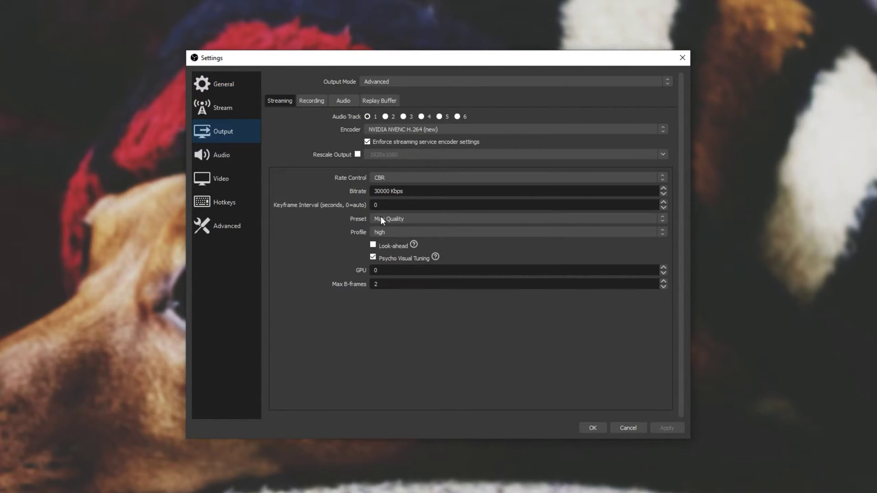
pyautogui.click(317, 98)
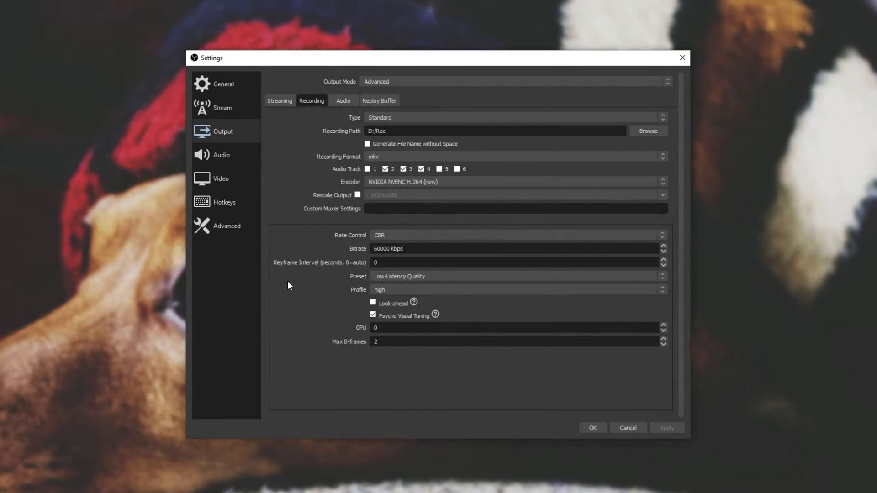
pyautogui.click(344, 101)
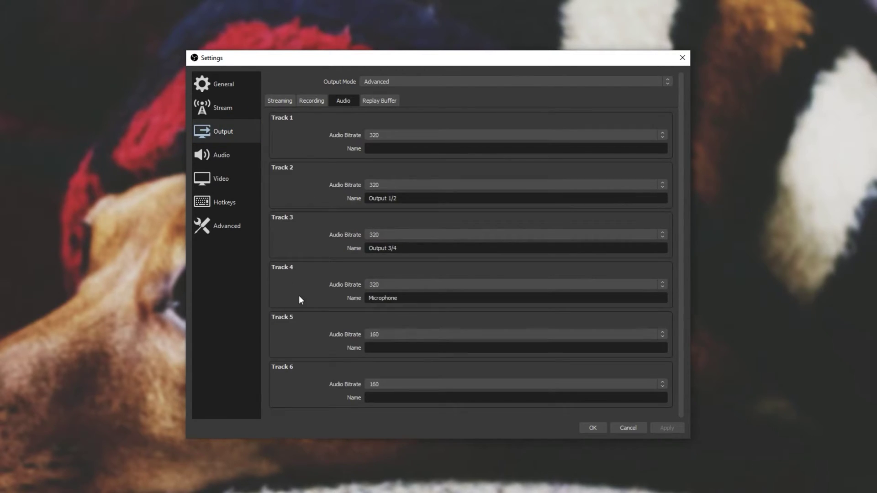
pyautogui.click(369, 103)
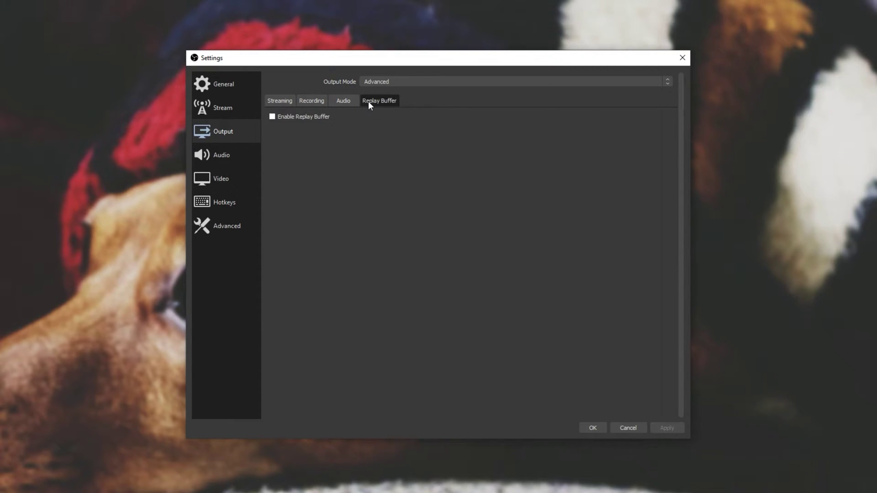
pyautogui.click(276, 117)
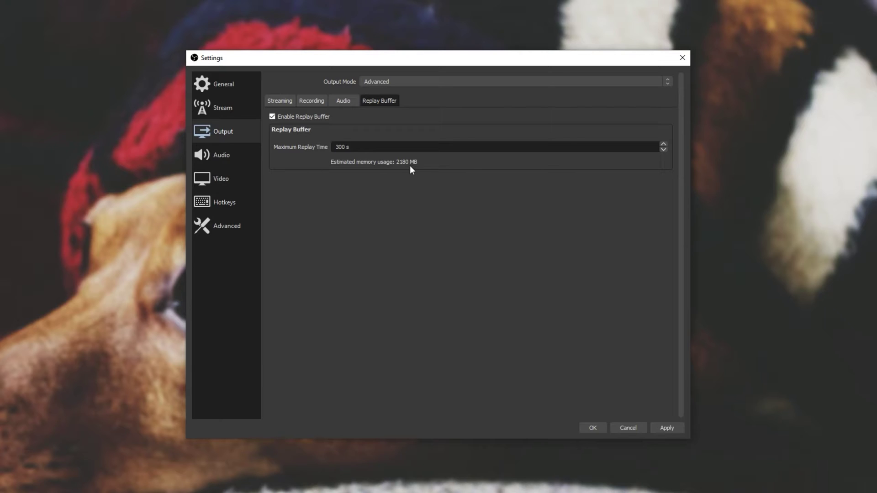
pyautogui.click(309, 102)
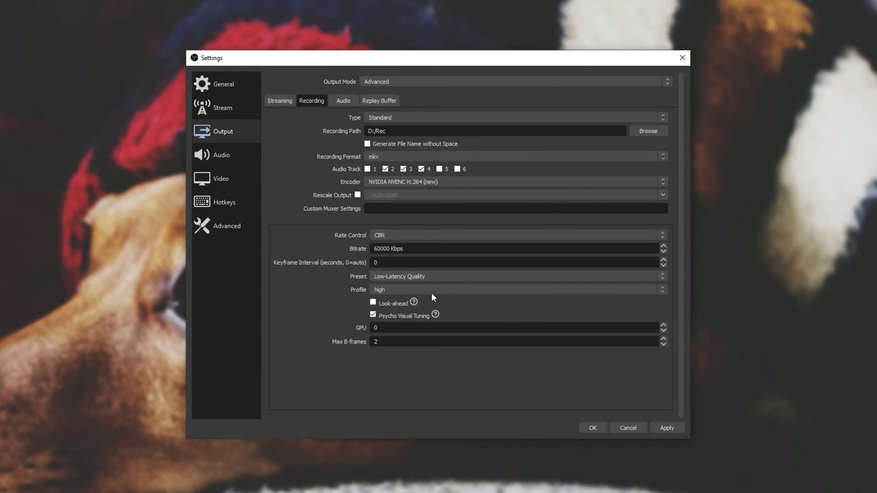
pyautogui.click(343, 102)
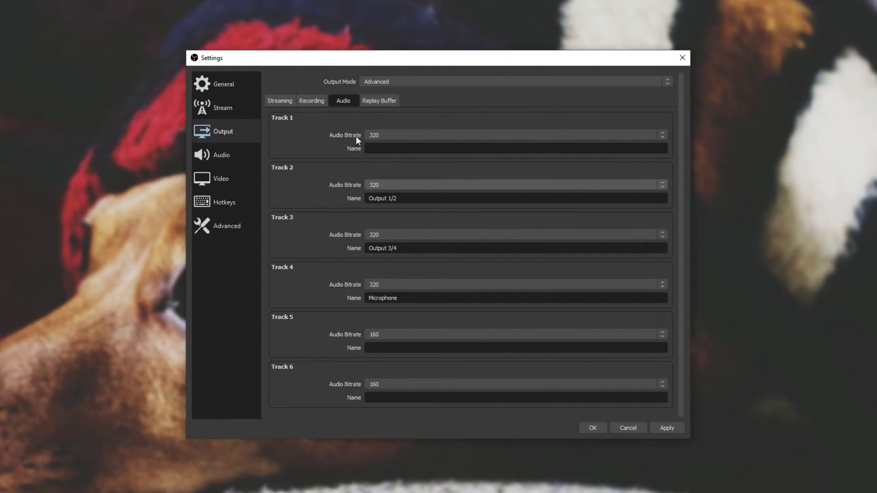
pyautogui.click(368, 104)
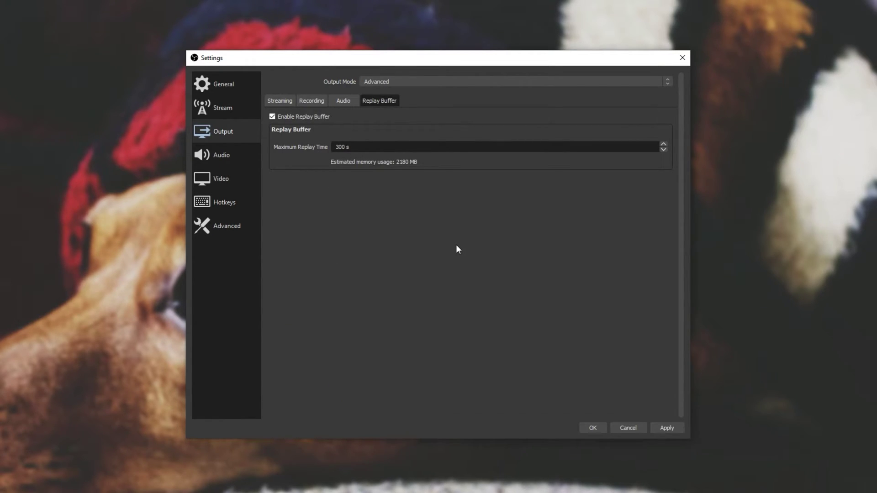
pyautogui.moveTo(361, 147); pyautogui.dragTo(335, 148)
pyautogui.click(445, 203)
pyautogui.click(309, 98)
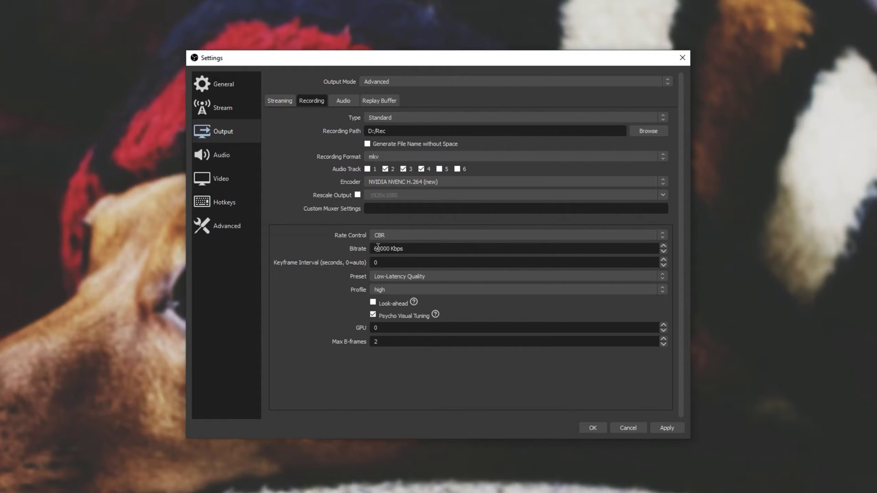
pyautogui.moveTo(380, 248); pyautogui.dragTo(357, 249)
pyautogui.click(379, 101)
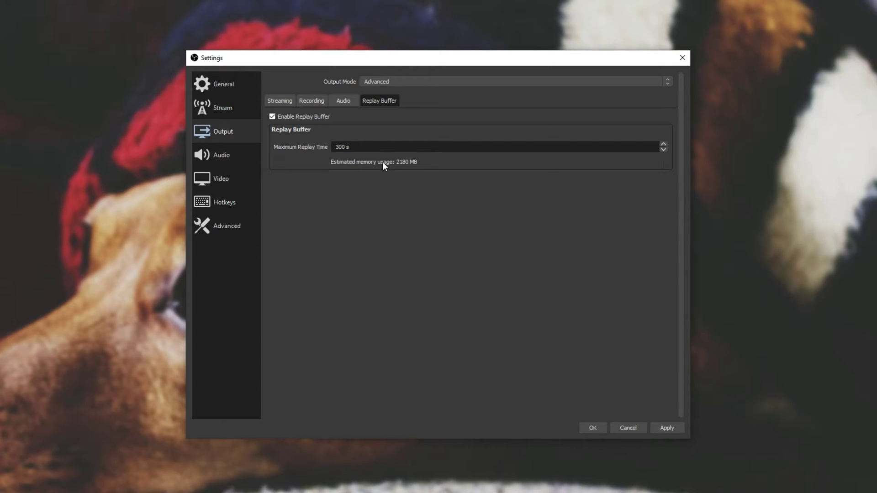
pyautogui.click(310, 101)
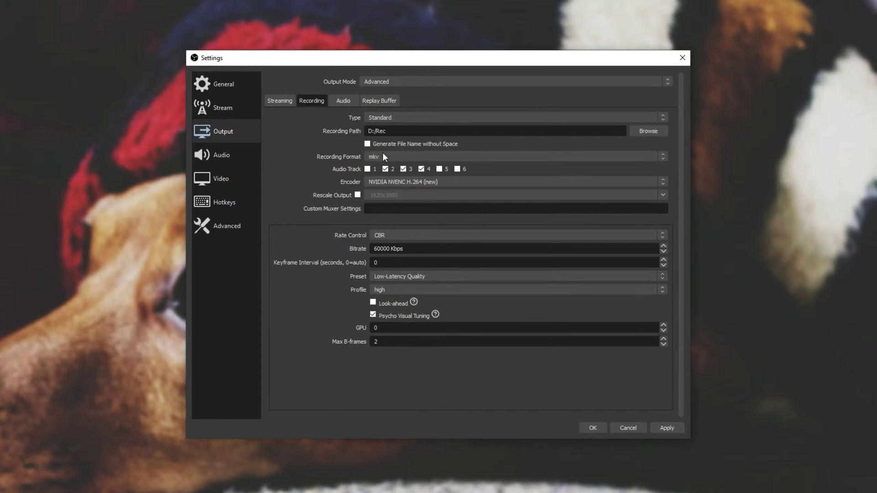
pyautogui.click(379, 101)
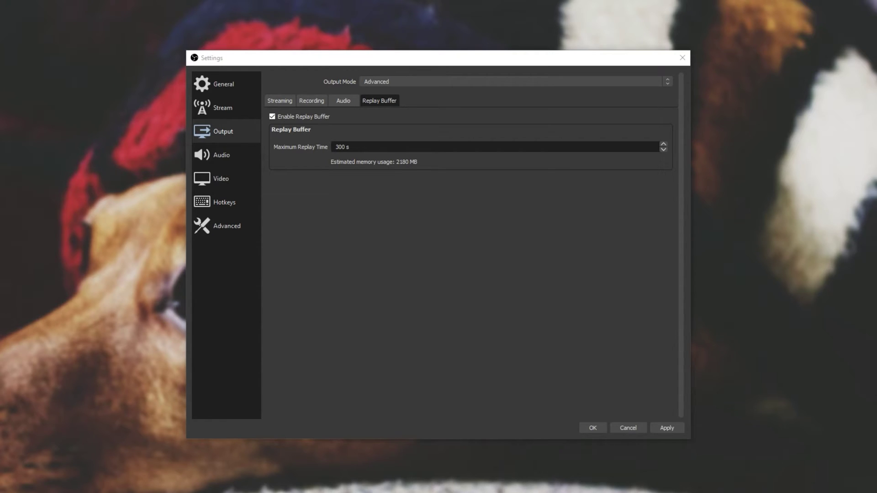
pyautogui.rightClick(427, 491)
# Open Task Manager's Performance page showing memory usage
pyautogui.click(453, 491)
pyautogui.click(247, 61)
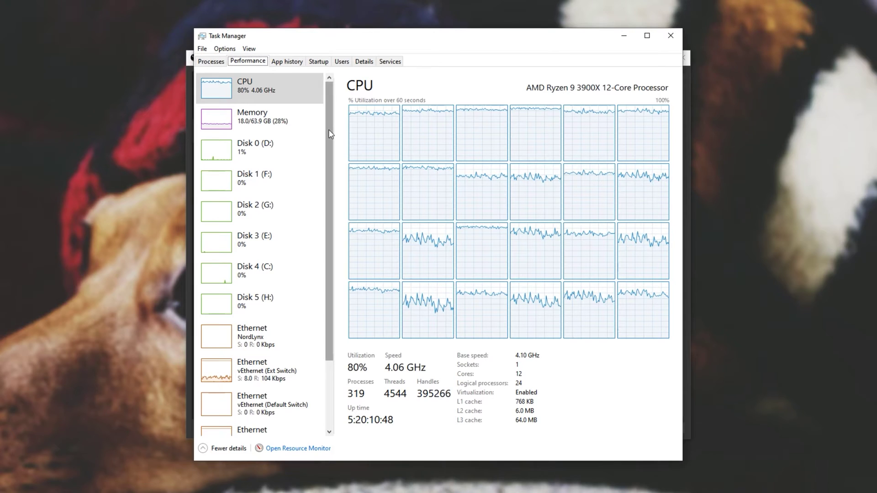
pyautogui.moveTo(328, 129); pyautogui.dragTo(326, 165)
pyautogui.scroll(2, 299, 111)
pyautogui.click(302, 117)
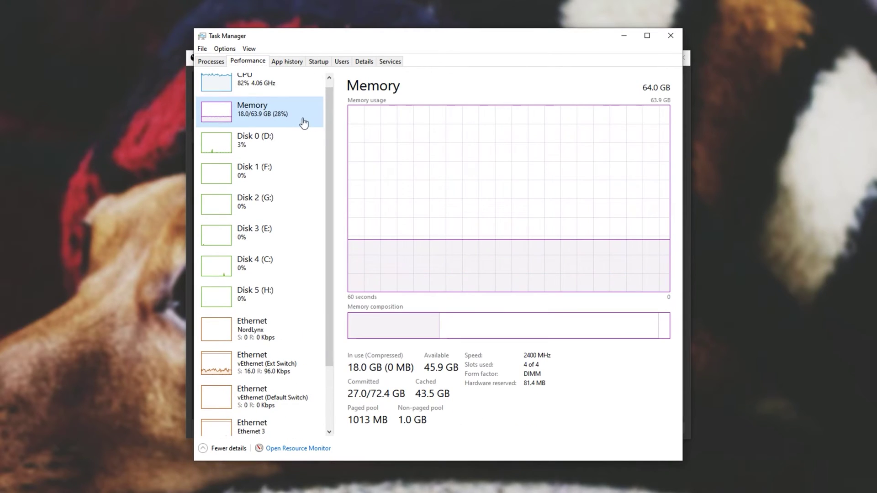
pyautogui.scroll(1, 323, 100)
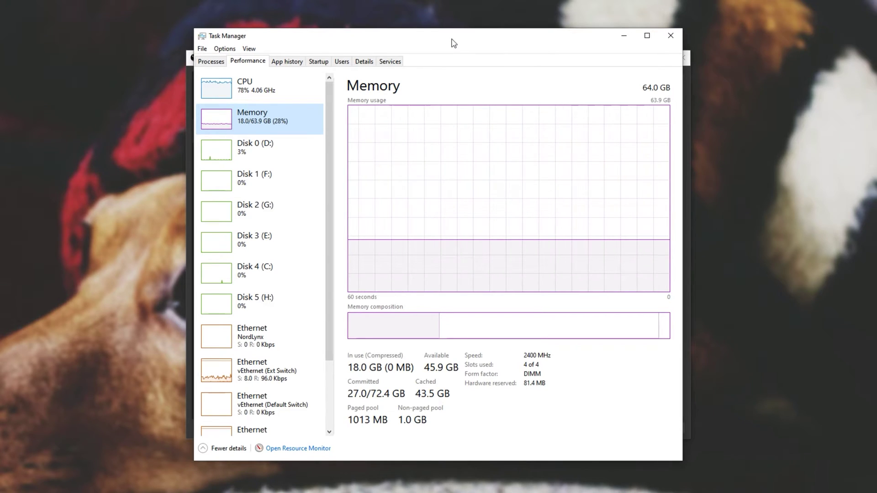
# Compare Task Manager's memory use with OBS settings, then view the Replay Buffer options
pyautogui.moveTo(452, 41); pyautogui.dragTo(876, 42)
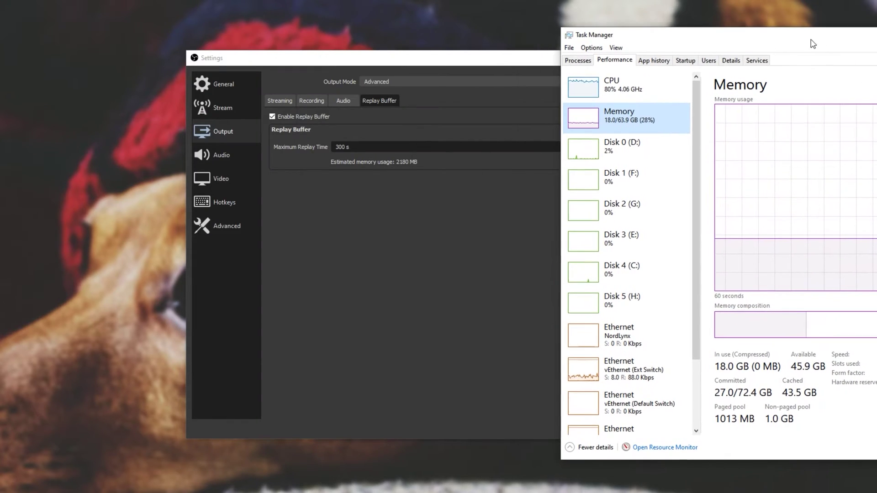
pyautogui.click(407, 186)
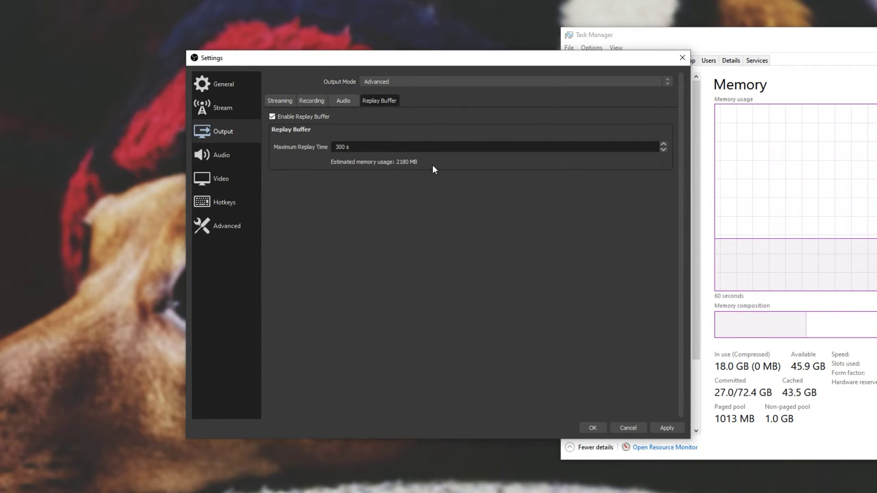
pyautogui.hotkey('alt', 'Tab')
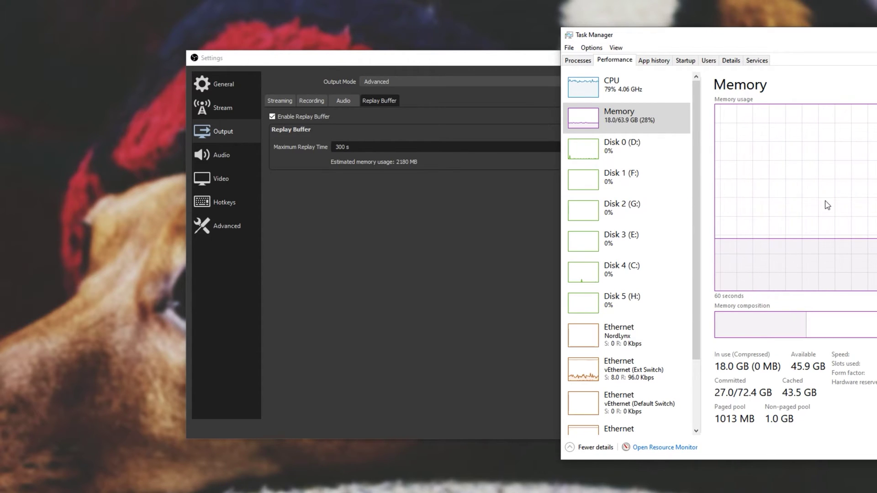
pyautogui.click(458, 171)
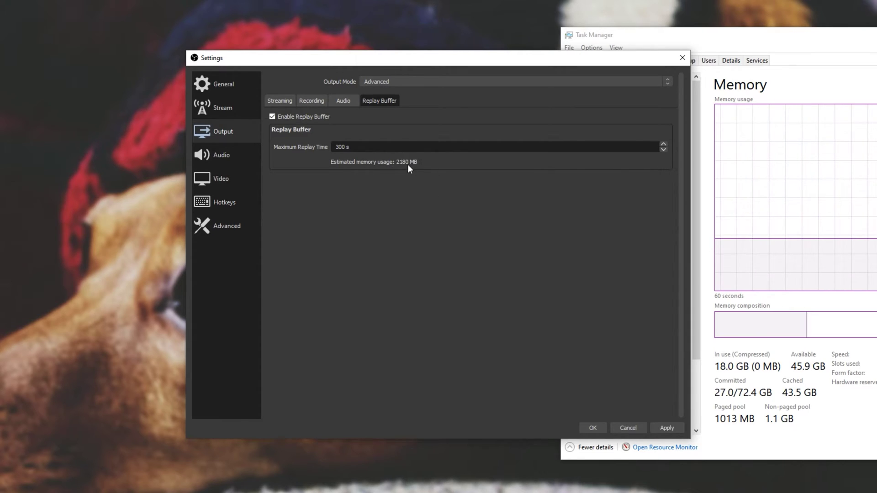
pyautogui.click(696, 204)
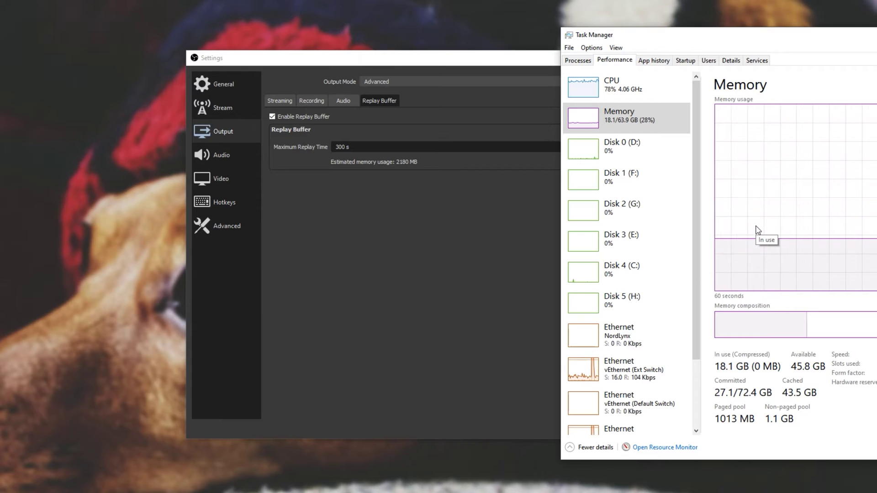
pyautogui.click(463, 192)
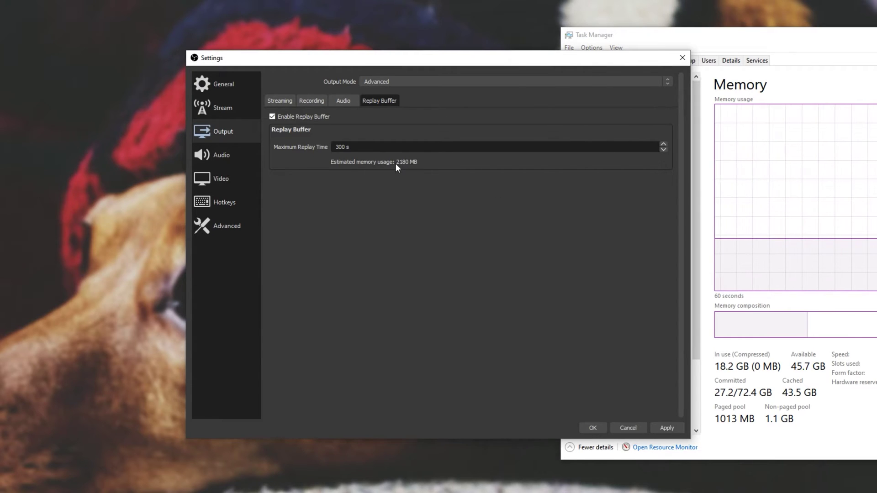
pyautogui.click(317, 99)
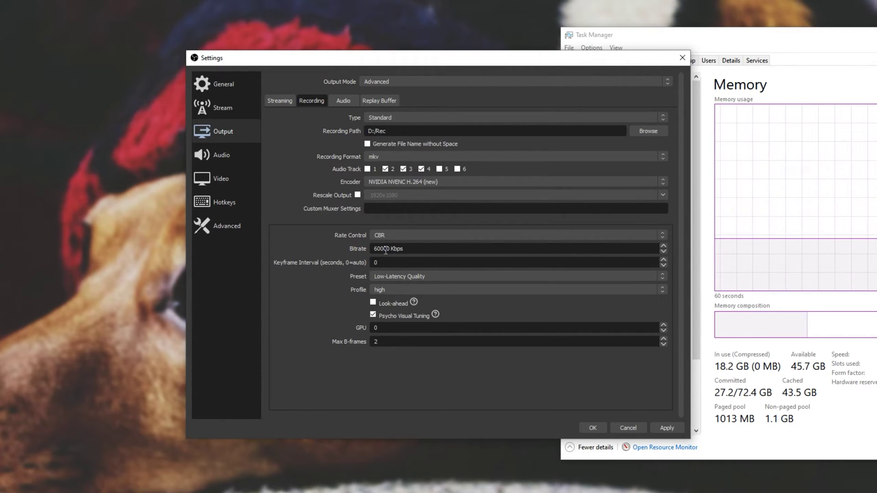
pyautogui.click(381, 99)
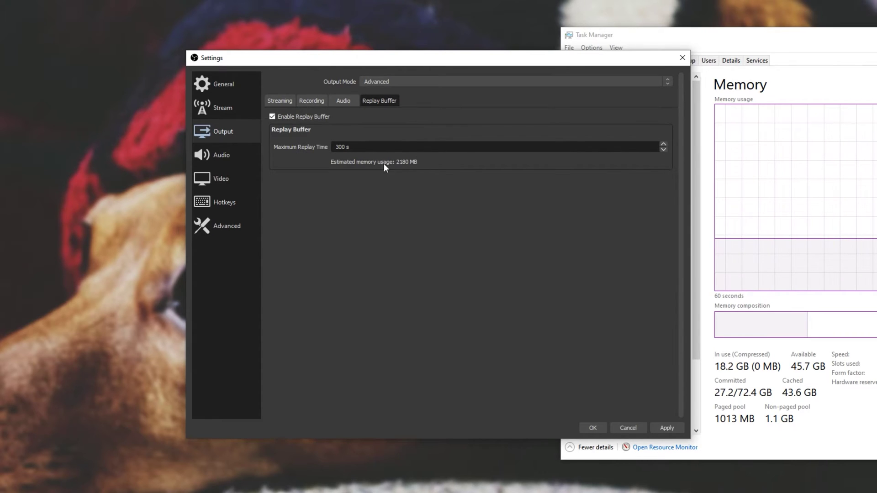
# Switch Output Mode to Simple and enable the replay buffer with a 300-second maximum replay time
pyautogui.click(380, 80)
pyautogui.click(388, 87)
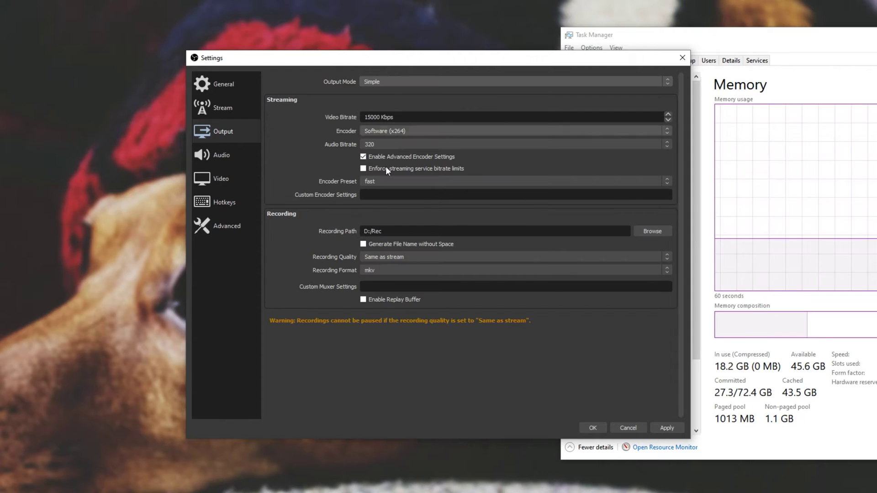
pyautogui.click(385, 298)
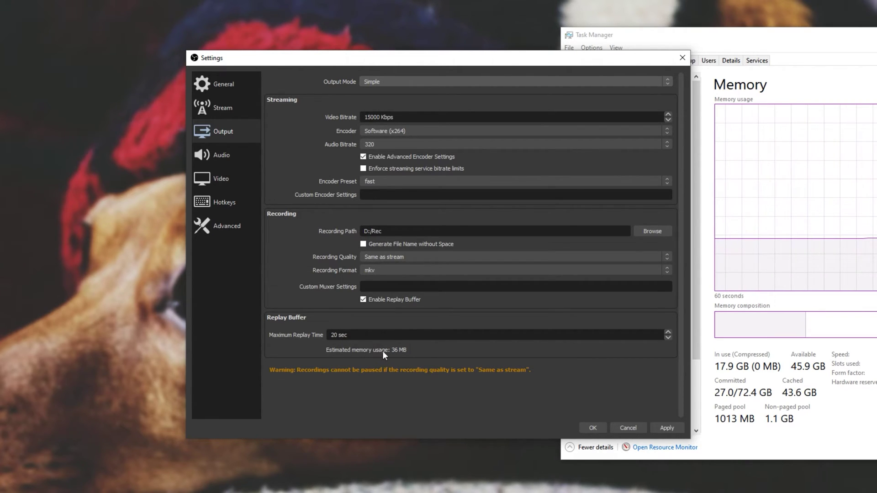
pyautogui.moveTo(349, 335); pyautogui.dragTo(247, 344)
pyautogui.write('300')
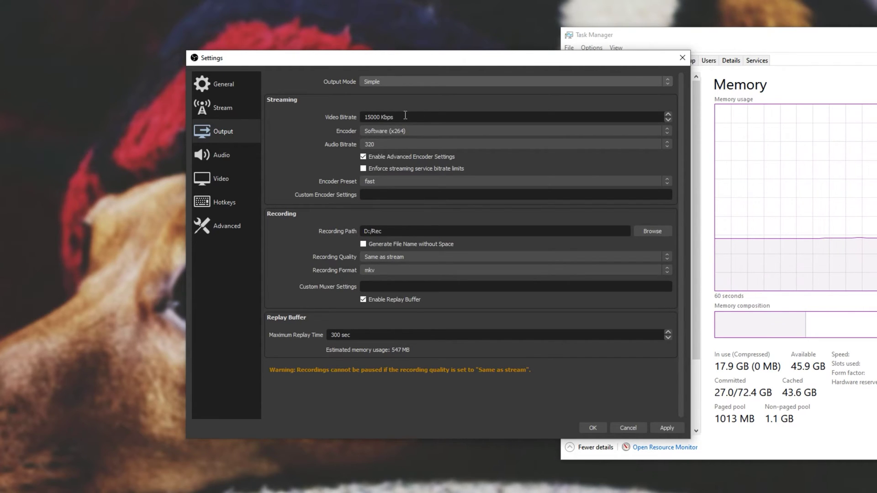
# Check the 15000 video bitrate and keep Recording Quality at Same as stream
pyautogui.doubleClick(382, 117)
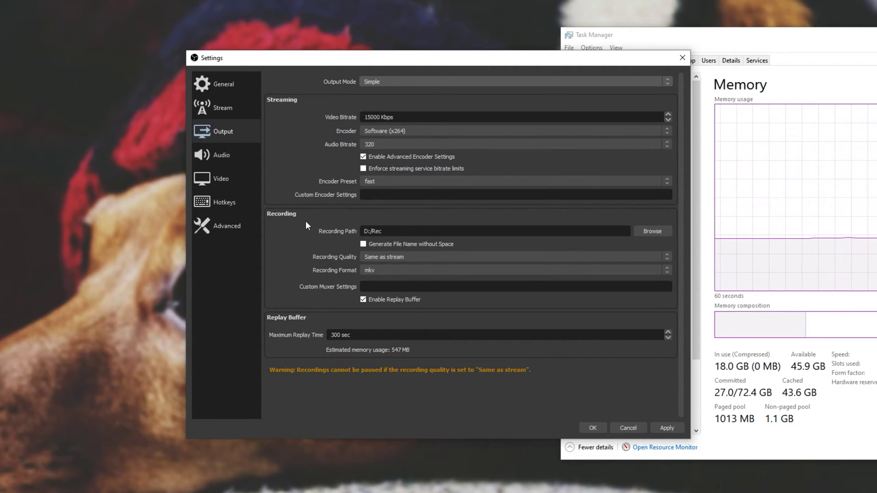
pyautogui.click(402, 257)
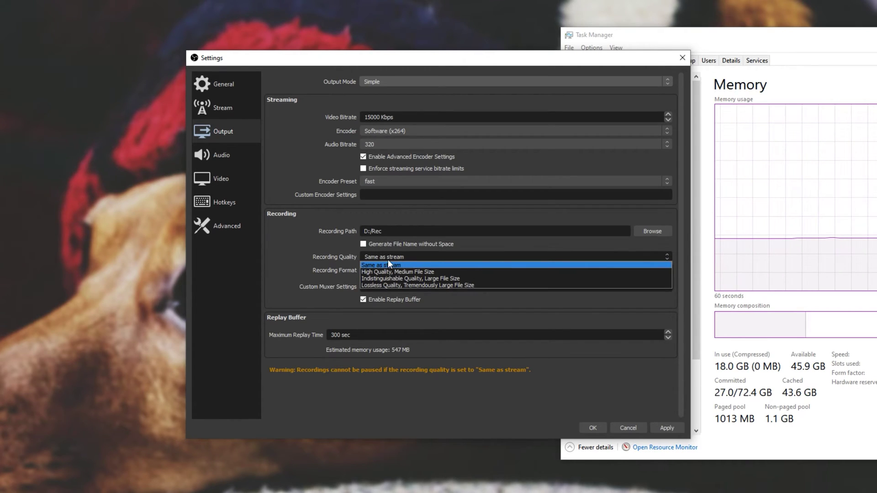
pyautogui.click(388, 258)
pyautogui.scroll(-1, 409, 84)
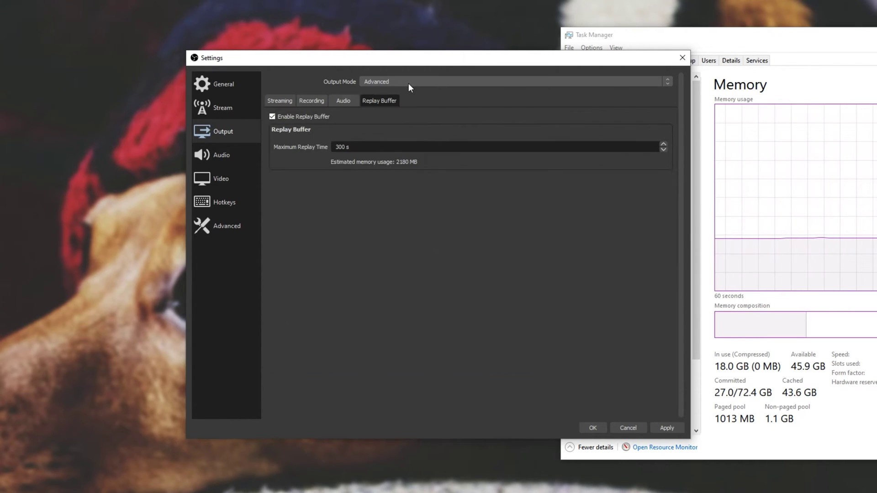
# Review the Recording and Replay Buffer tabs, apply the settings, and start the replay buffer
pyautogui.click(305, 98)
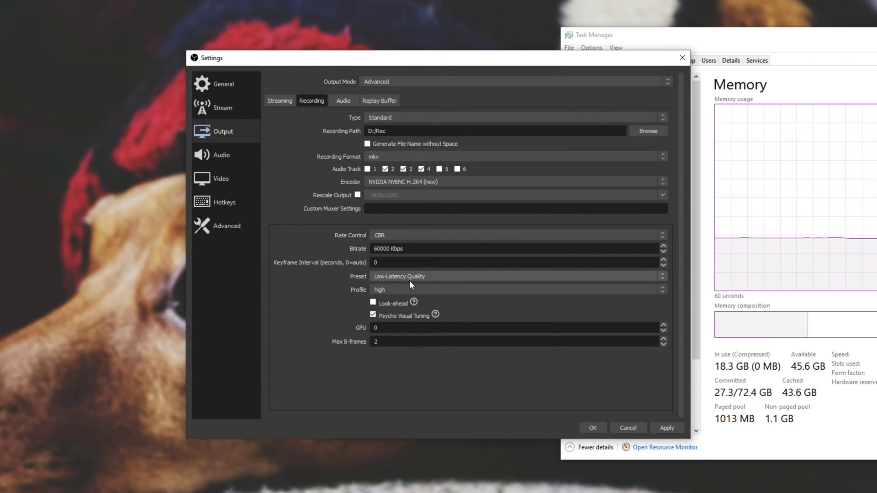
pyautogui.click(373, 101)
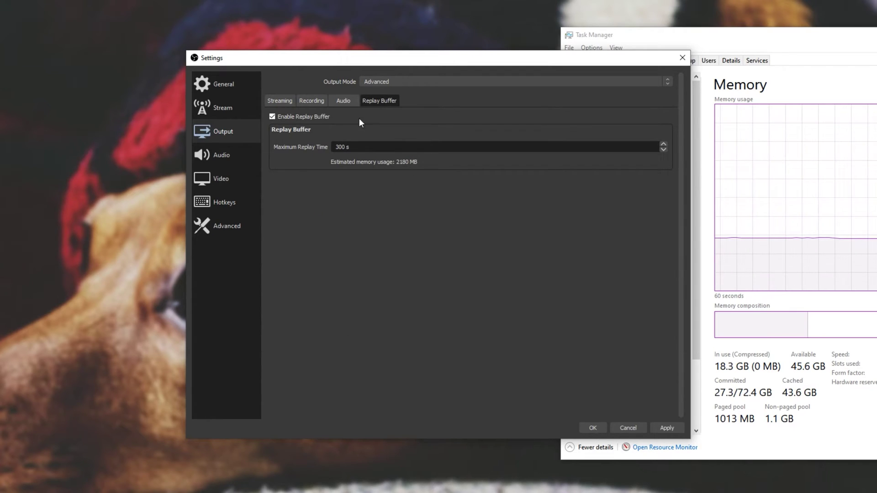
pyautogui.click(320, 101)
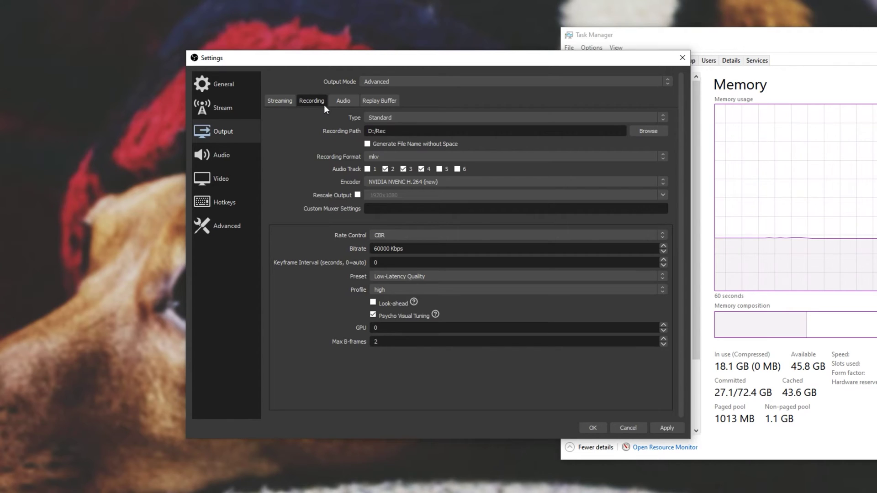
pyautogui.click(591, 427)
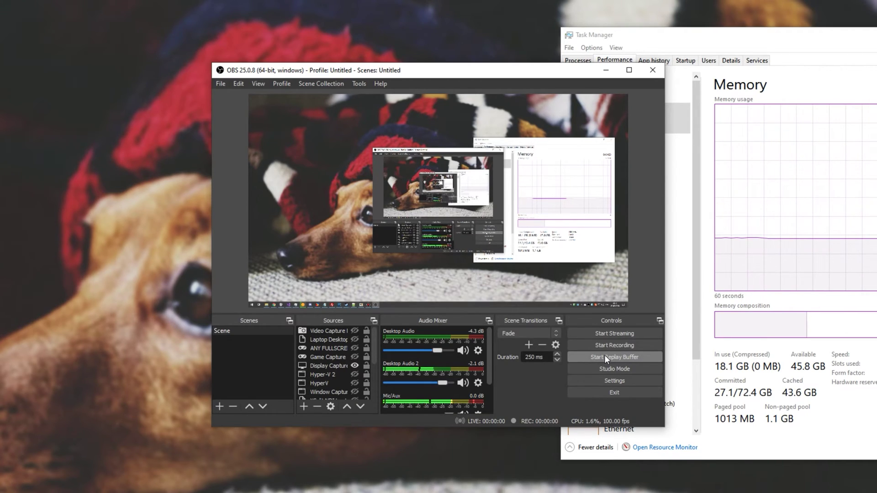
pyautogui.click(619, 358)
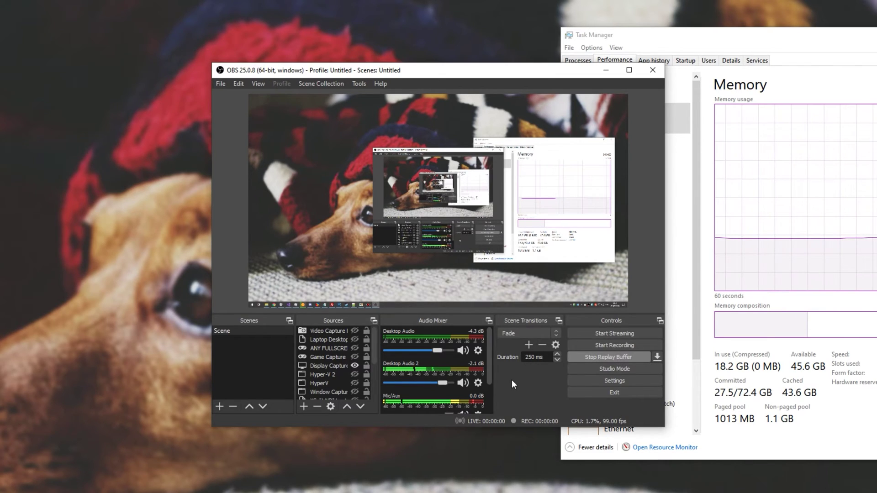
# Check that the Video settings are locked during output, then switch to Task Manager
pyautogui.click(594, 381)
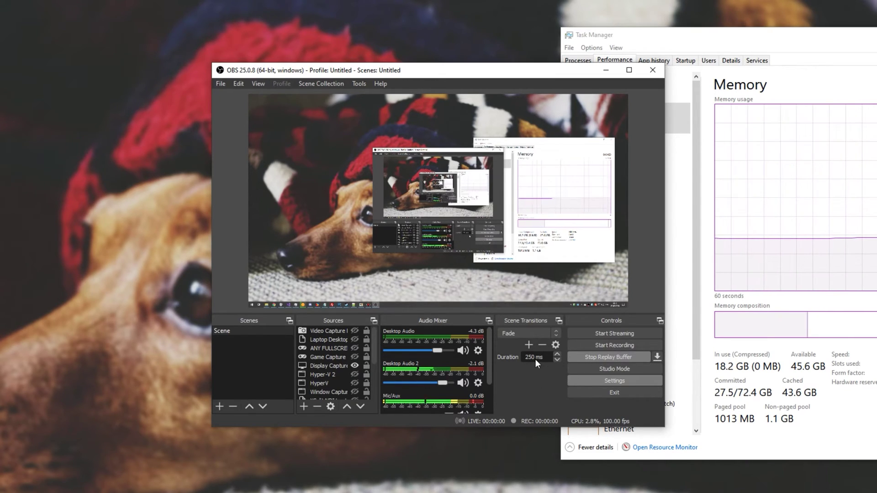
pyautogui.click(237, 183)
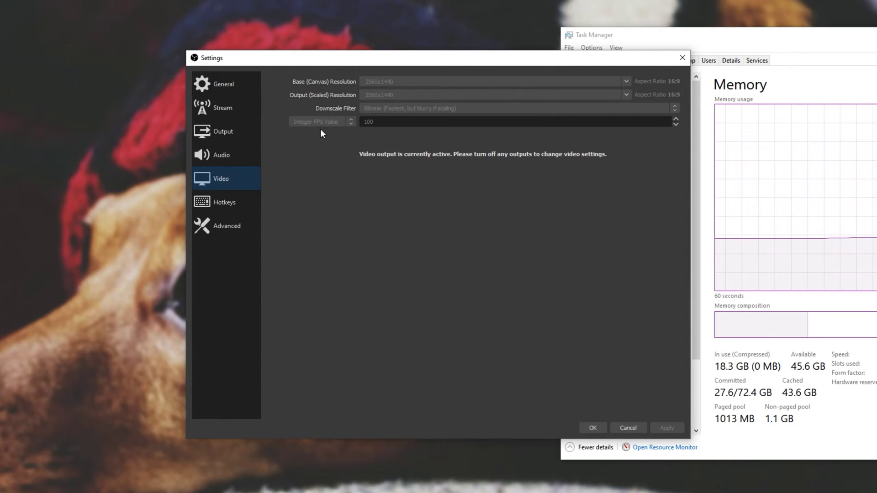
pyautogui.click(682, 58)
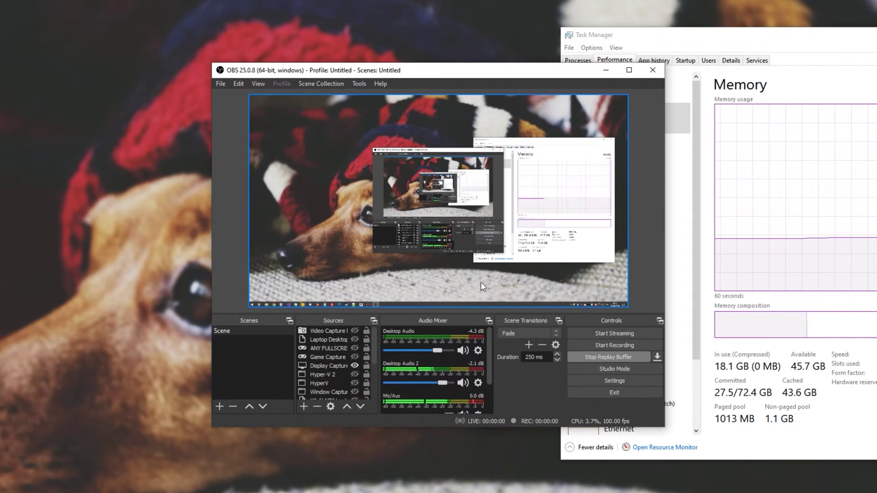
pyautogui.hotkey('alt', 'Tab')
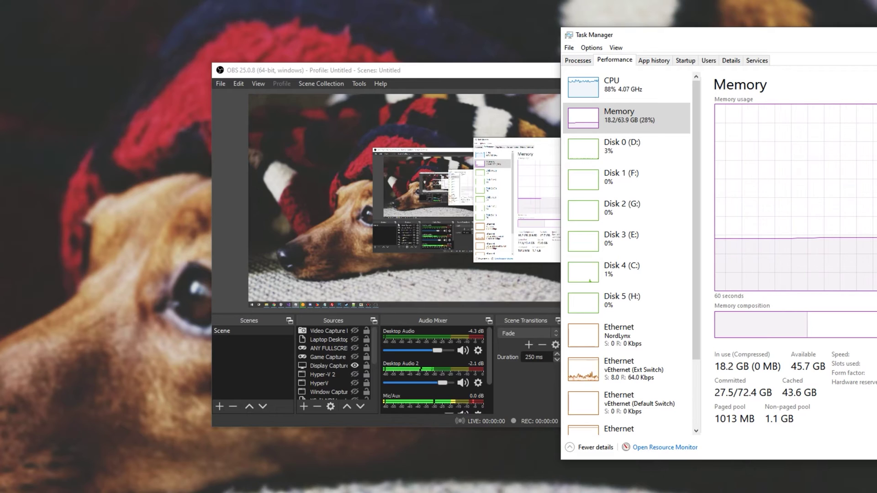
# Show Task Manager's processes with the OBS Studio group expanded, then bring OBS forward
pyautogui.click(578, 60)
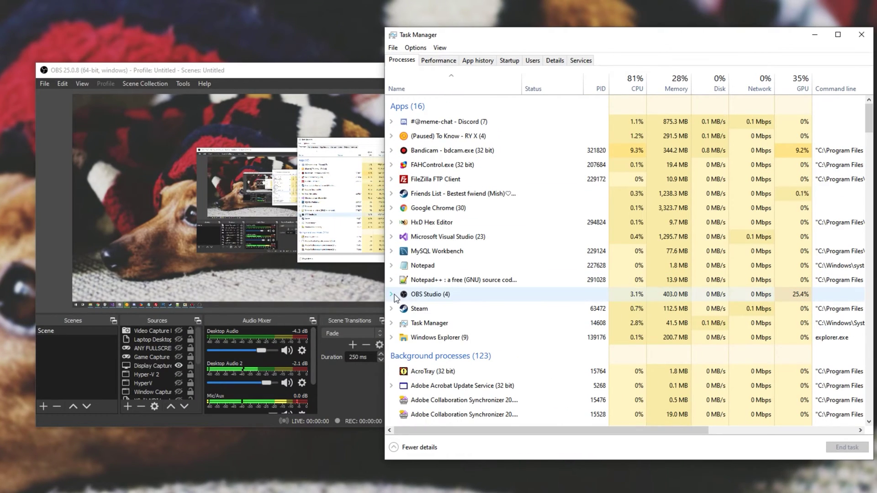
pyautogui.click(393, 295)
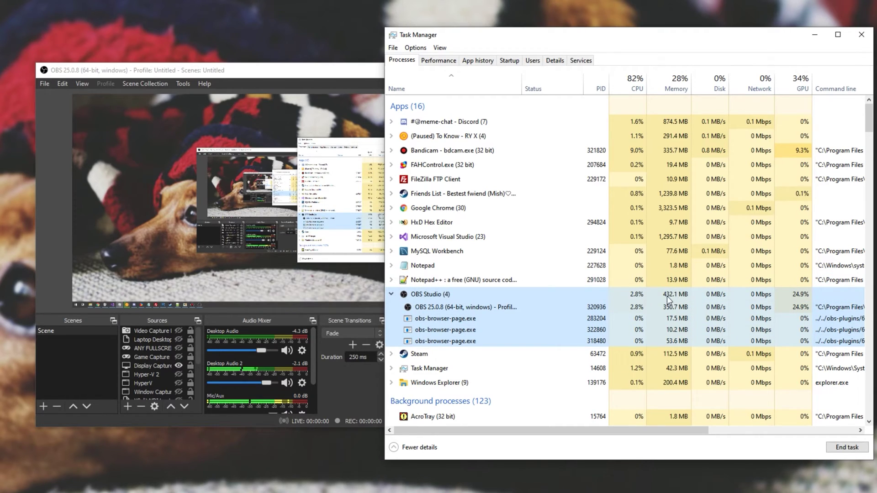
pyautogui.click(318, 310)
# Look through OBS's Video, Audio and Output settings to the Replay Buffer tab, then close Settings
pyautogui.click(440, 380)
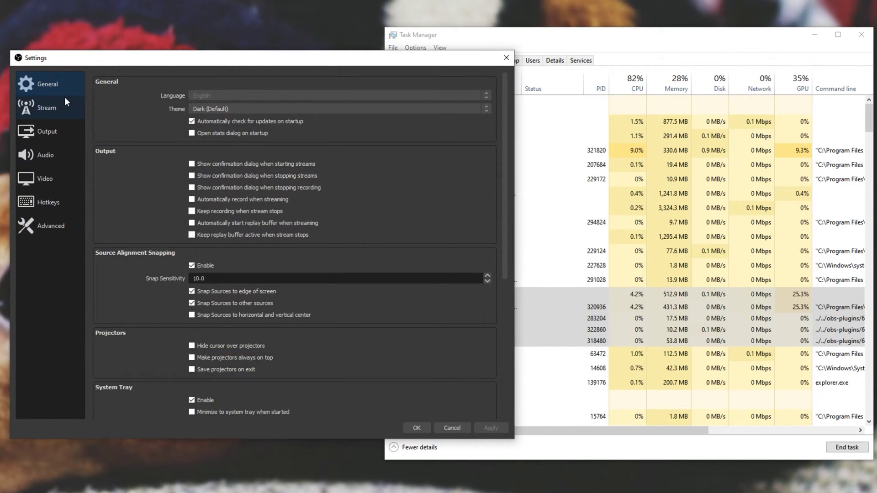
pyautogui.click(44, 183)
pyautogui.click(54, 156)
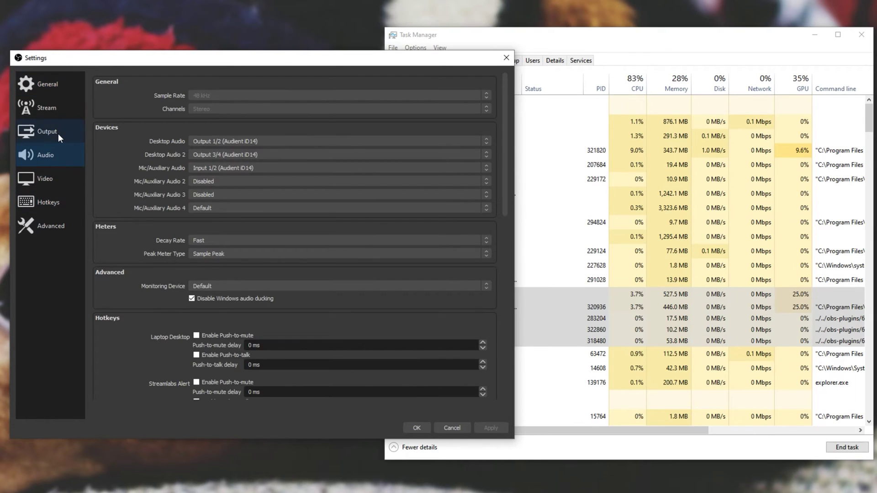
pyautogui.click(56, 132)
pyautogui.click(206, 102)
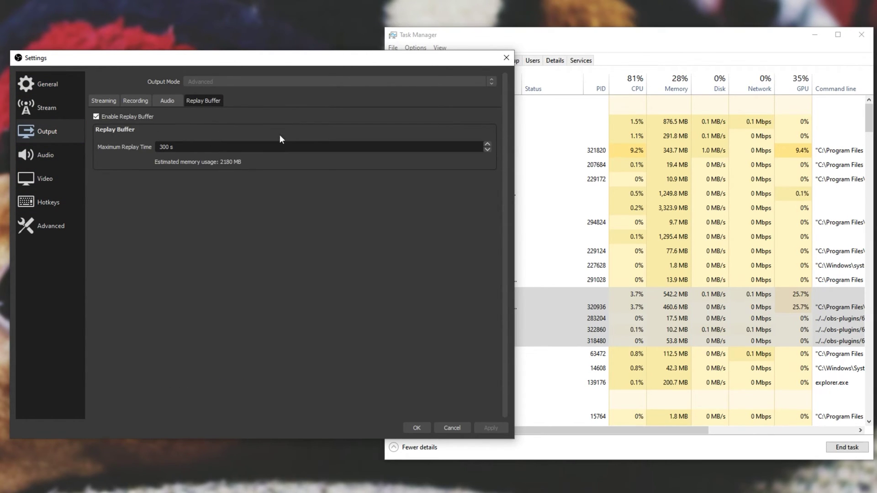
pyautogui.click(417, 428)
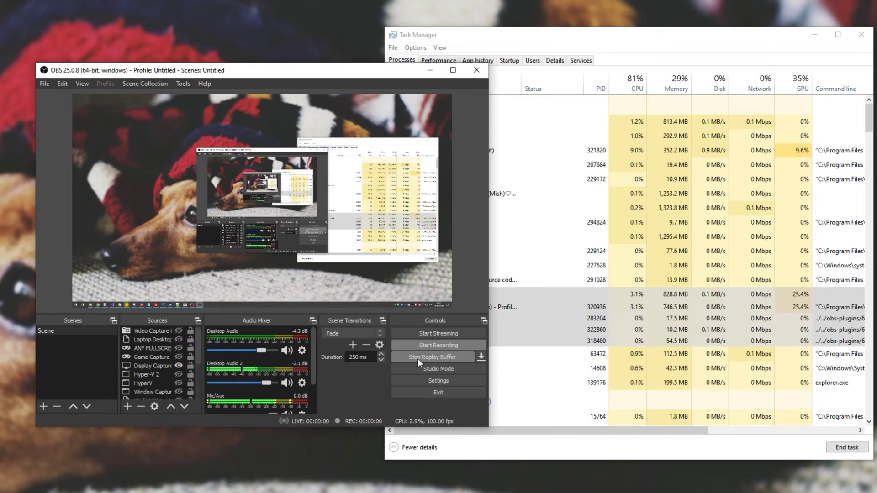
pyautogui.click(429, 359)
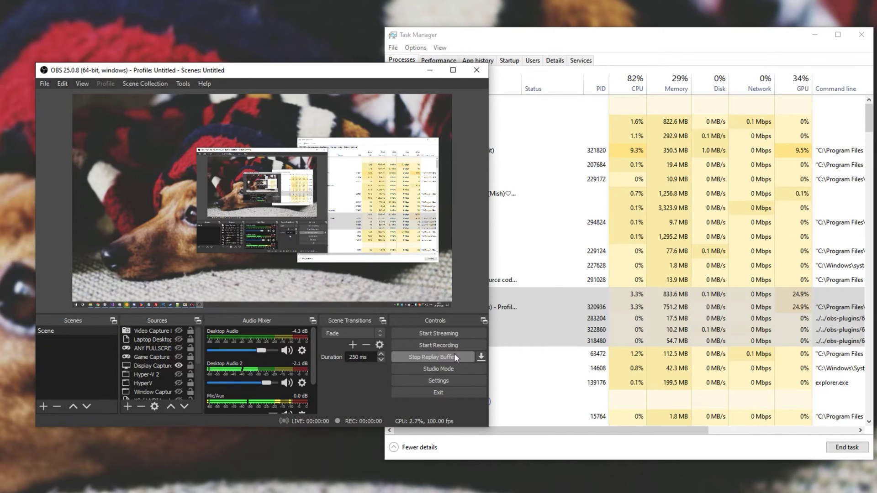
pyautogui.click(665, 310)
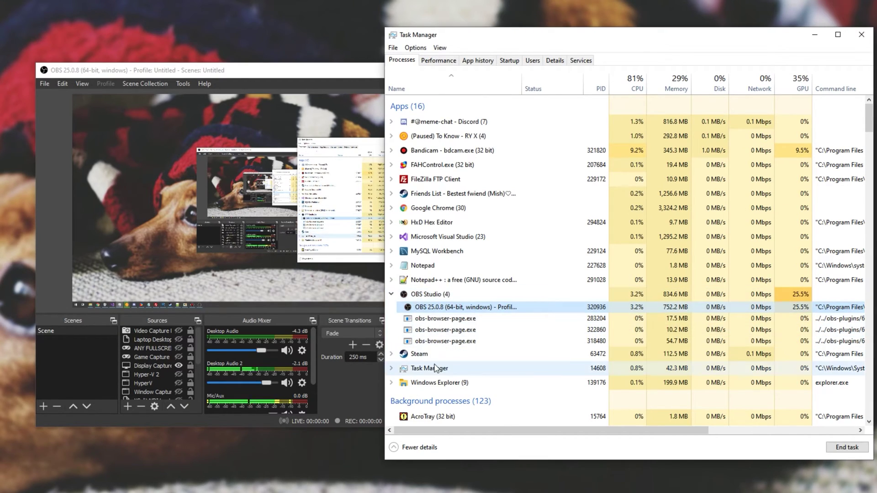
pyautogui.click(371, 384)
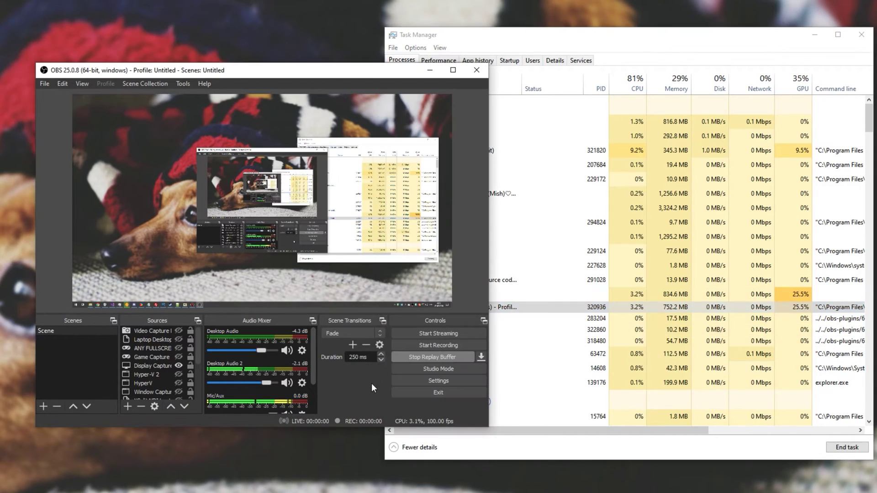
pyautogui.click(482, 356)
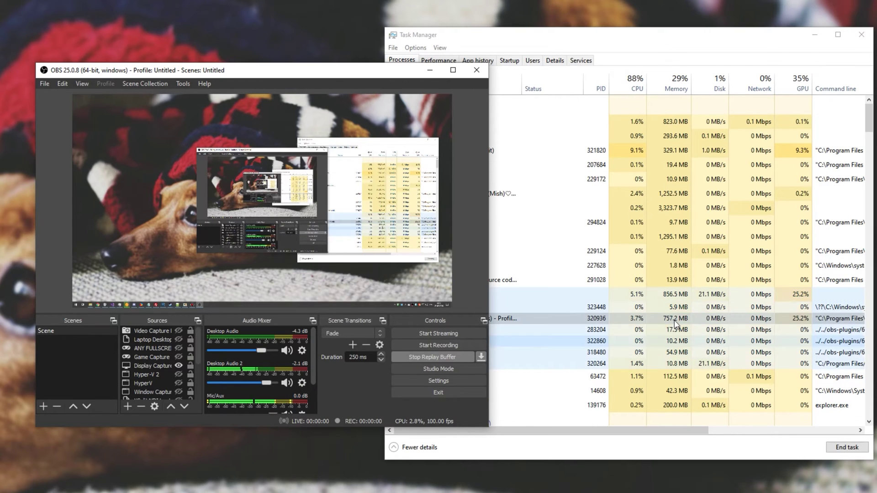
pyautogui.hotkey('alt', 'Tab')
pyautogui.hotkey('alt', 'Tab')
pyautogui.moveTo(156, 91); pyautogui.dragTo(253, 81)
pyautogui.click(148, 262)
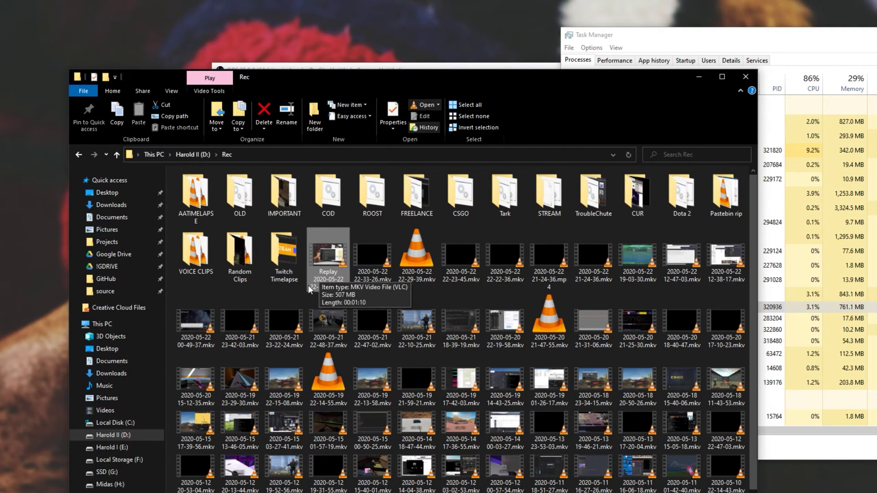
pyautogui.doubleClick(336, 273)
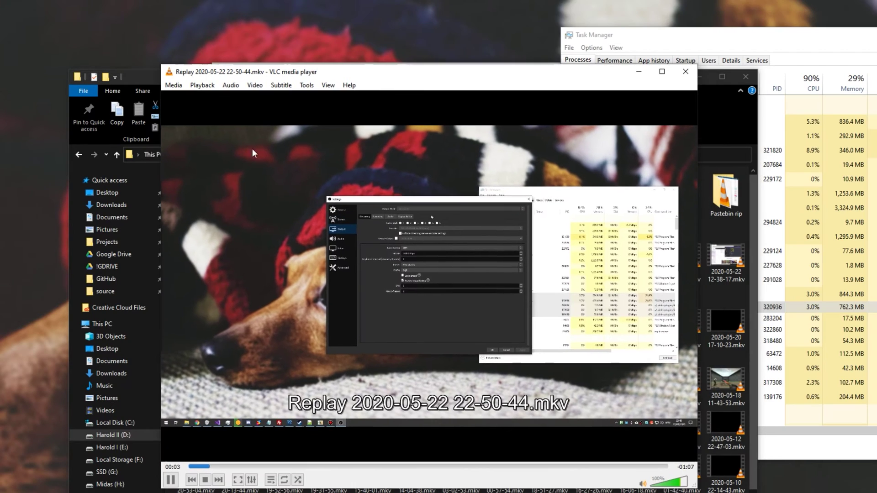
# Pause the replay and switch VLC's audio track to Microphone
pyautogui.press('space')
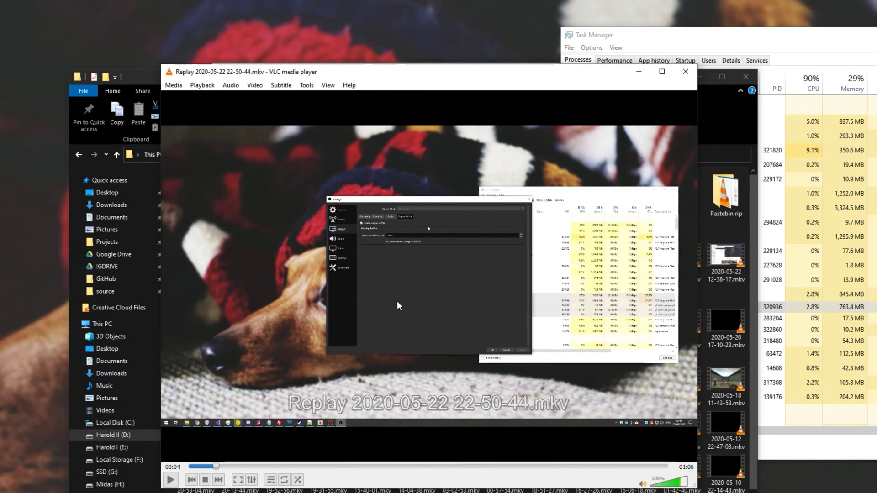
pyautogui.rightClick(396, 300)
pyautogui.moveTo(442, 373)
pyautogui.moveTo(537, 376)
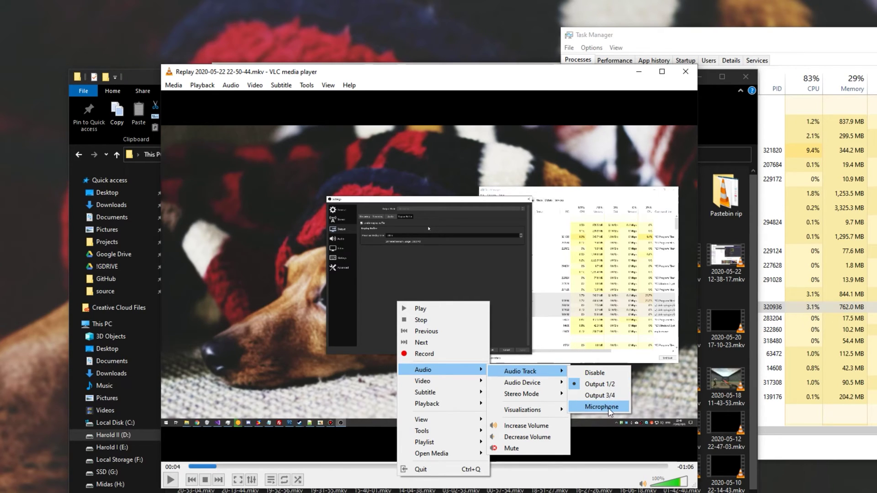
pyautogui.click(421, 469)
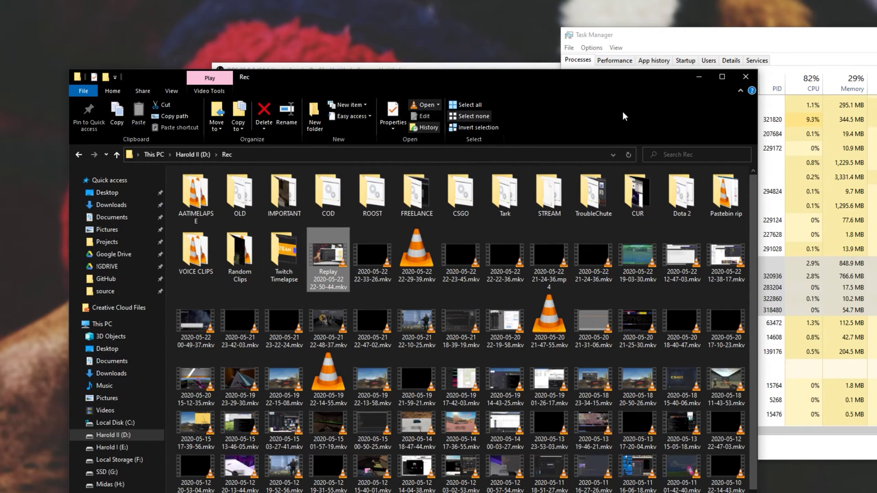
# Minimize the Rec folder window, bring OBS Studio to the front and open its Settings
pyautogui.click(699, 76)
pyautogui.click(862, 277)
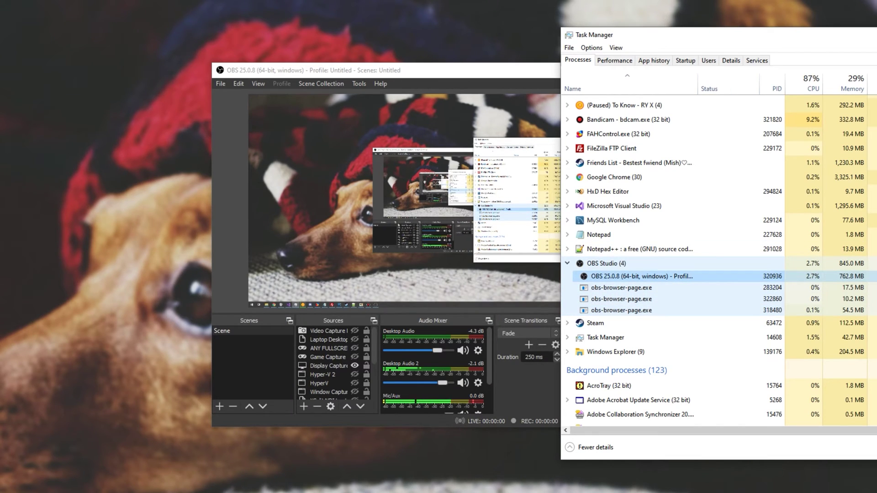
pyautogui.click(511, 388)
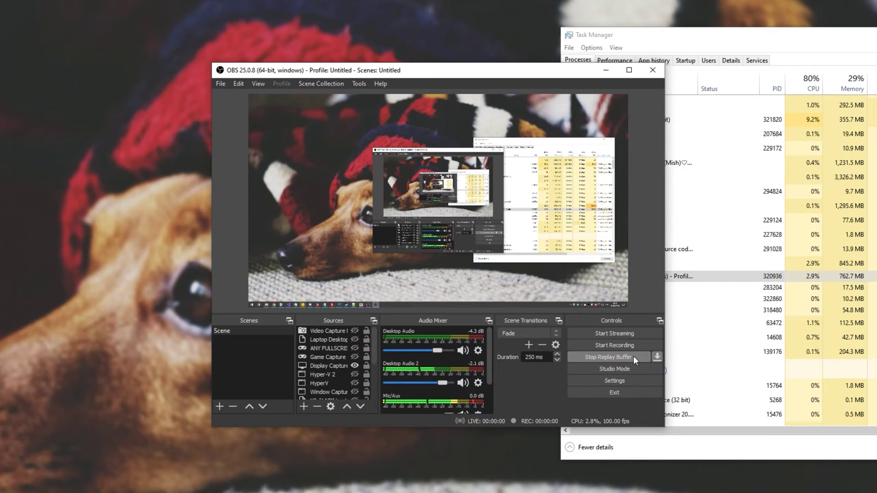
pyautogui.click(428, 237)
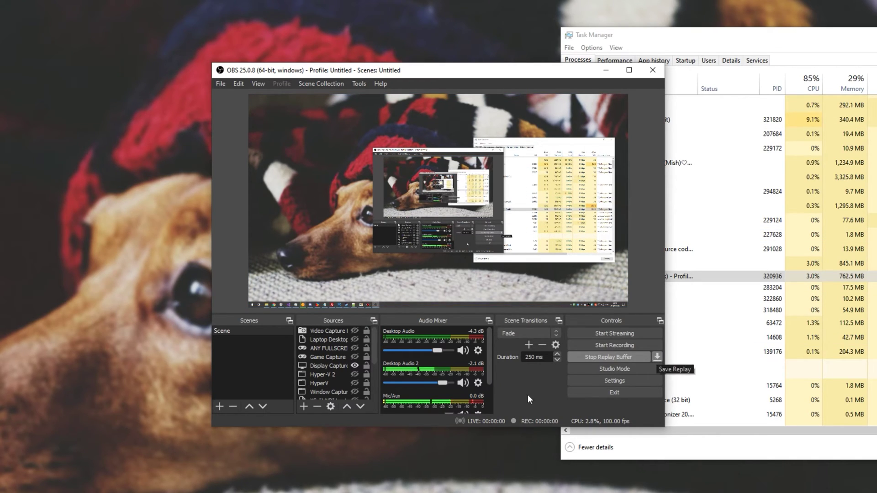
pyautogui.click(588, 379)
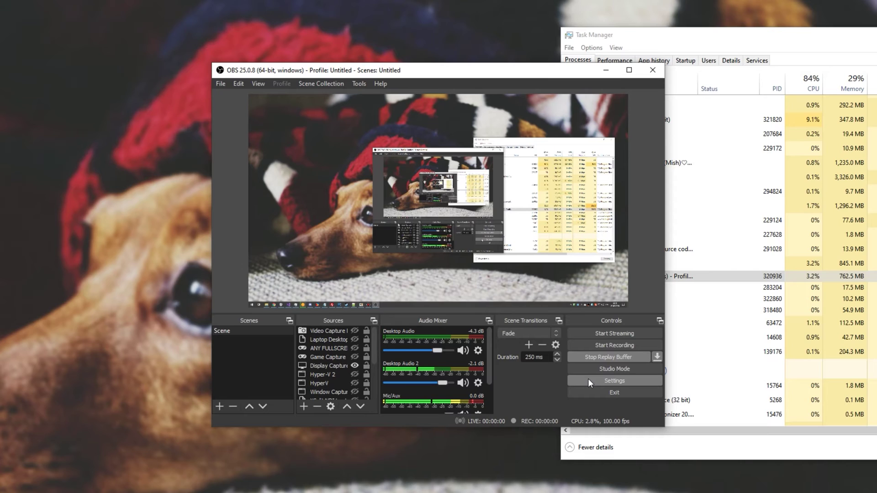
# Filter the Hotkeys page by 'replay', check the Save Replay binding, and close Settings with OK
pyautogui.click(221, 199)
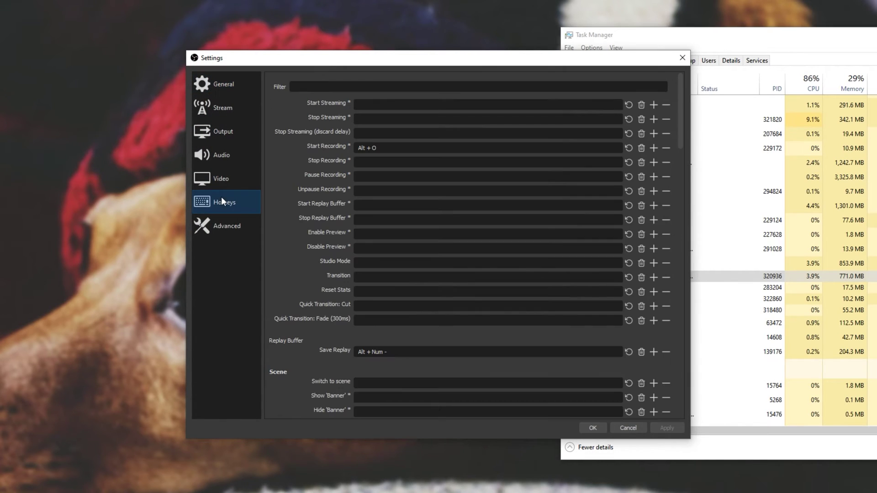
pyautogui.click(334, 85)
pyautogui.write('replay')
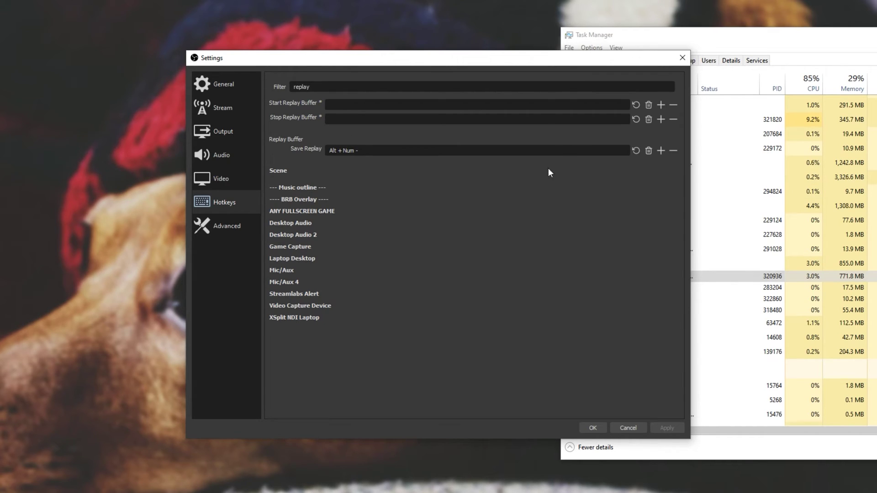
pyautogui.click(504, 154)
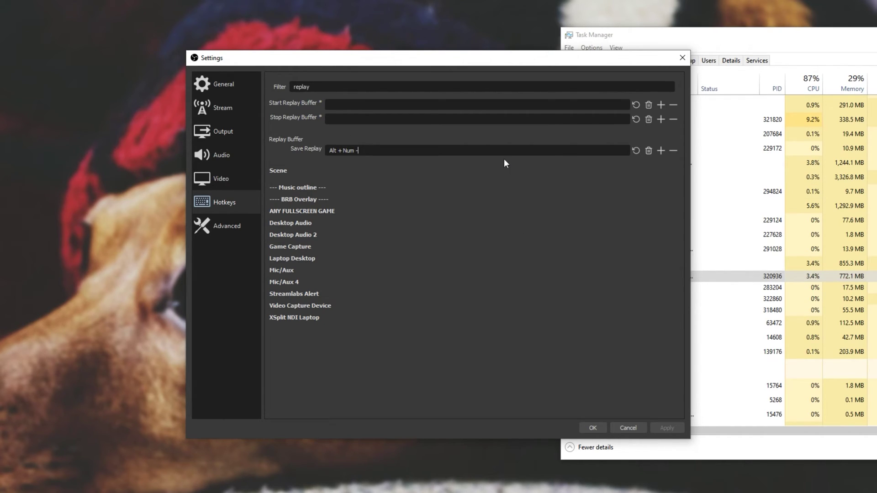
pyautogui.click(592, 427)
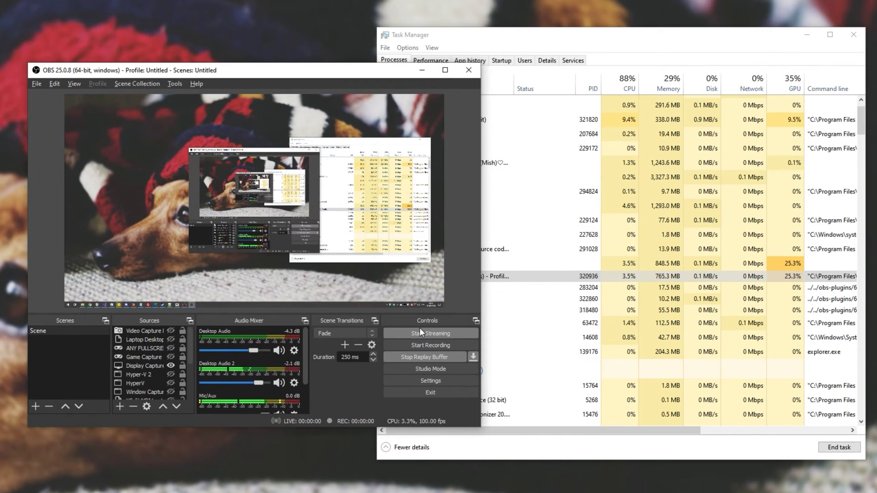
# Save a second replay with the Alt+Numpad-minus hotkey and bring OBS back forward
pyautogui.press('alt+KP_Subtract')
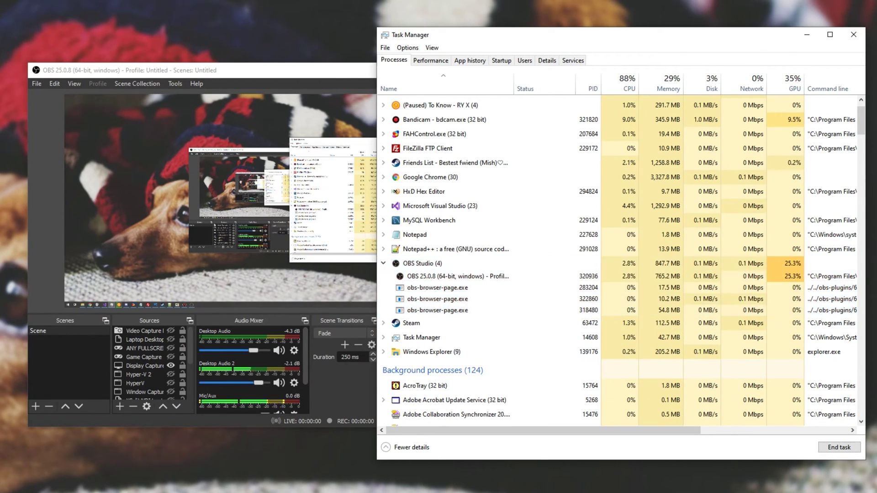
pyautogui.click(145, 270)
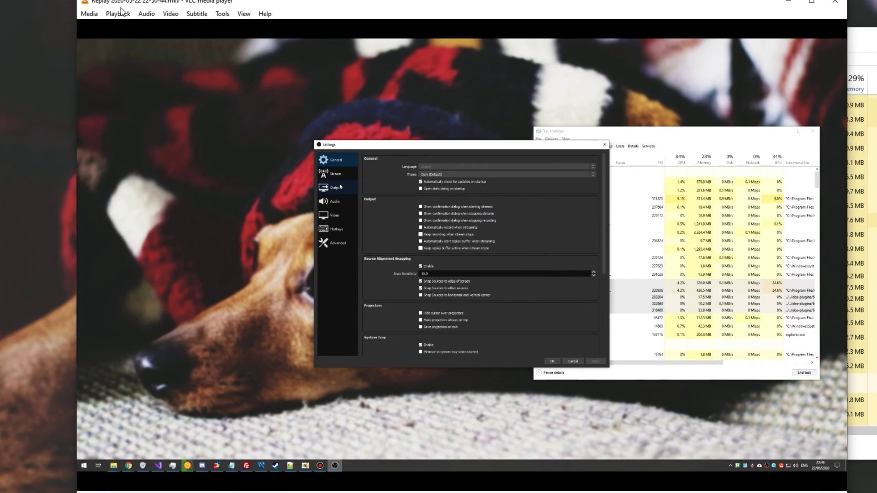
# Move the VLC player aside after watching the new replay and return to the Rec folder
pyautogui.moveTo(121, 9); pyautogui.dragTo(516, 14)
pyautogui.click(340, 254)
pyautogui.click(592, 19)
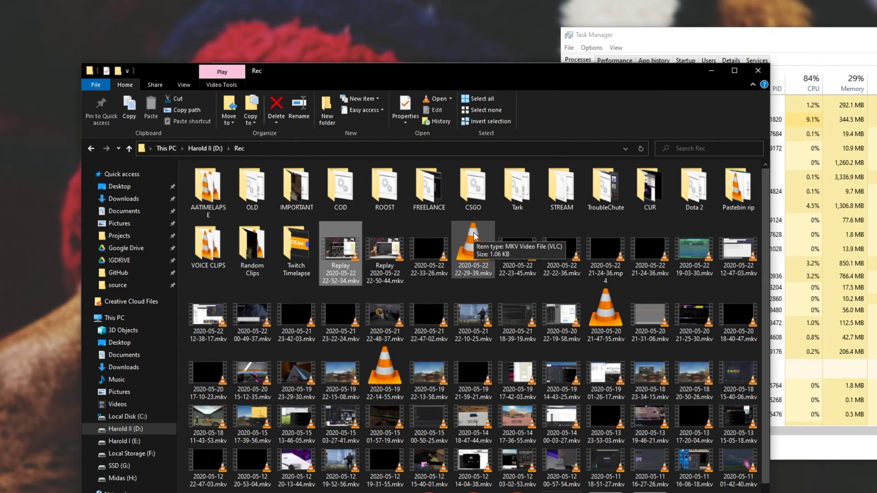
# Select both Replay files to compare them, then minimize the Rec folder window
pyautogui.keyDown('shift'); pyautogui.click(386, 251); pyautogui.keyUp('shift')
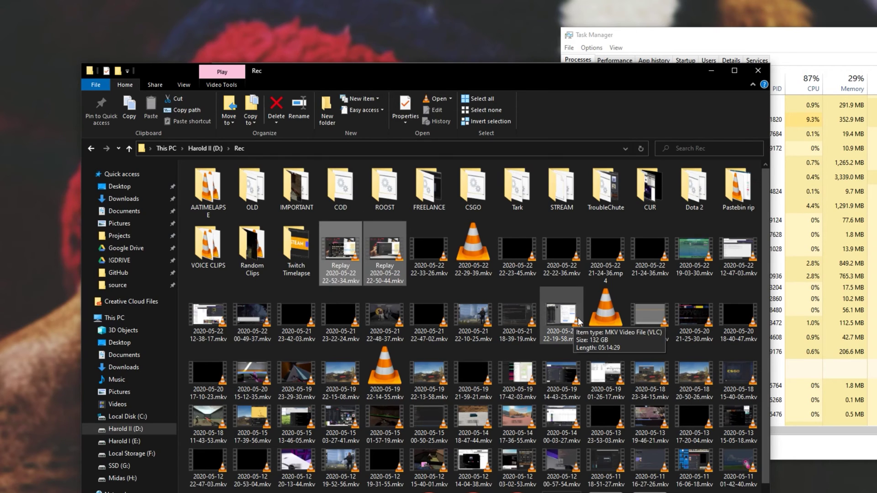
pyautogui.click(711, 70)
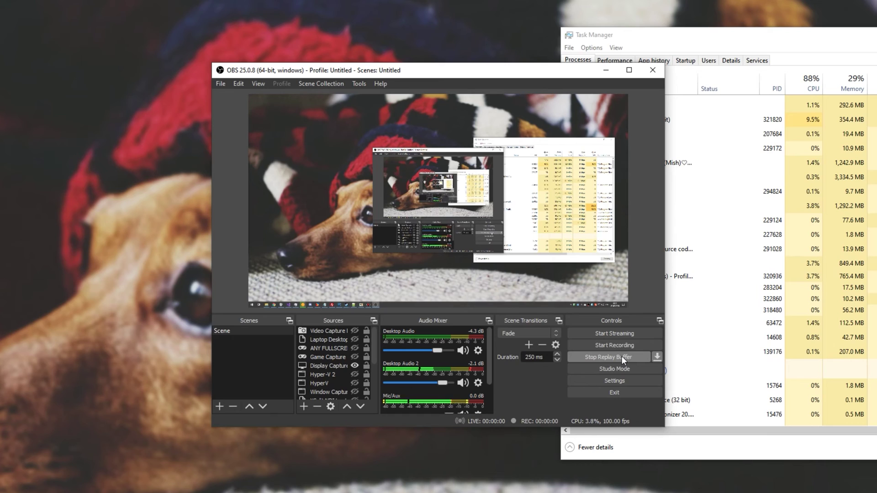
# Stop the replay buffer and confirm OBS memory drops to 222.5 MB in Task Manager
pyautogui.click(806, 283)
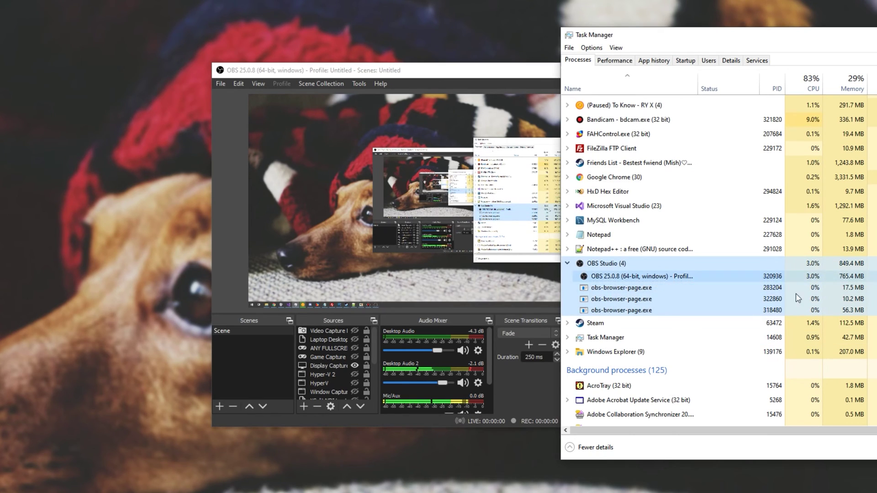
pyautogui.click(548, 392)
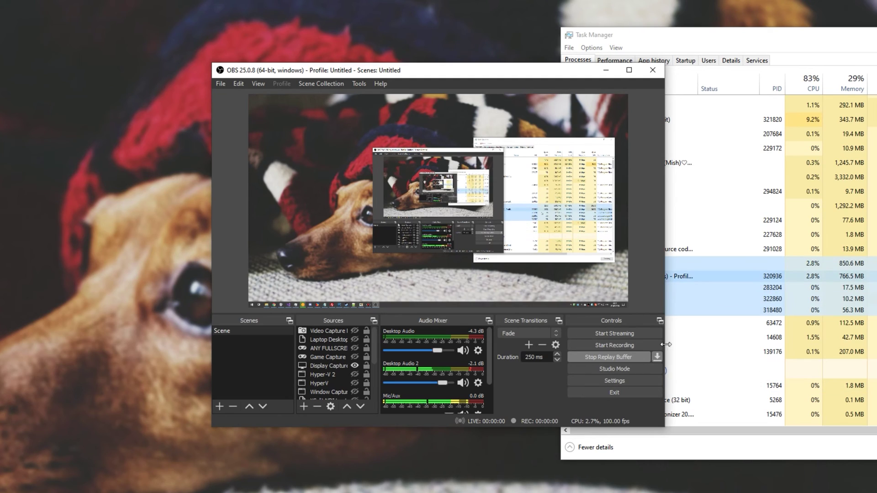
pyautogui.click(614, 358)
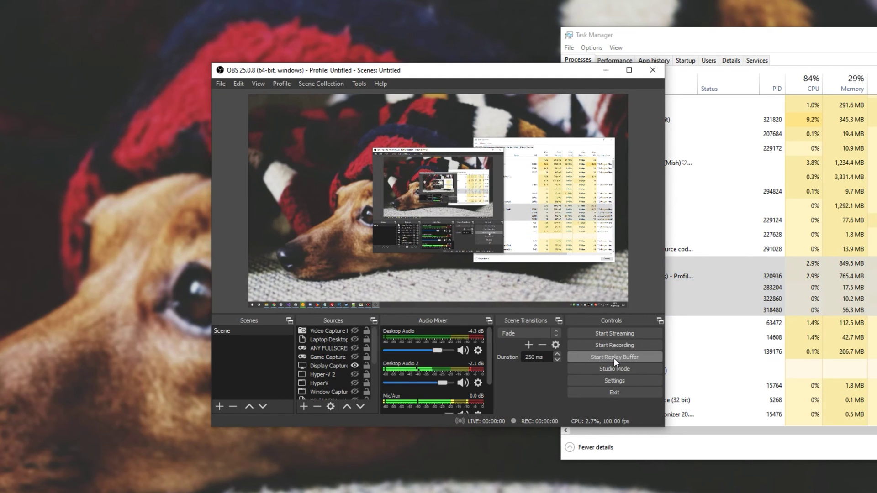
pyautogui.click(847, 279)
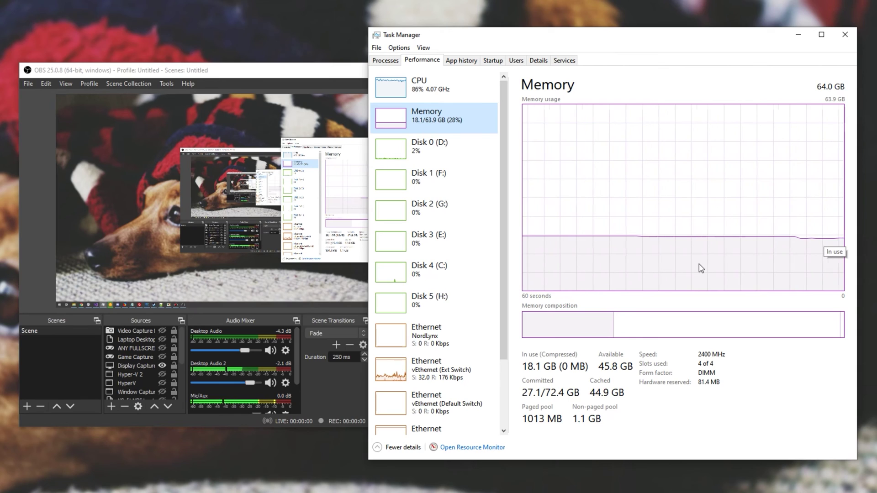
# Switch Task Manager back to the Processes list and raise the OBS window
pyautogui.click(389, 62)
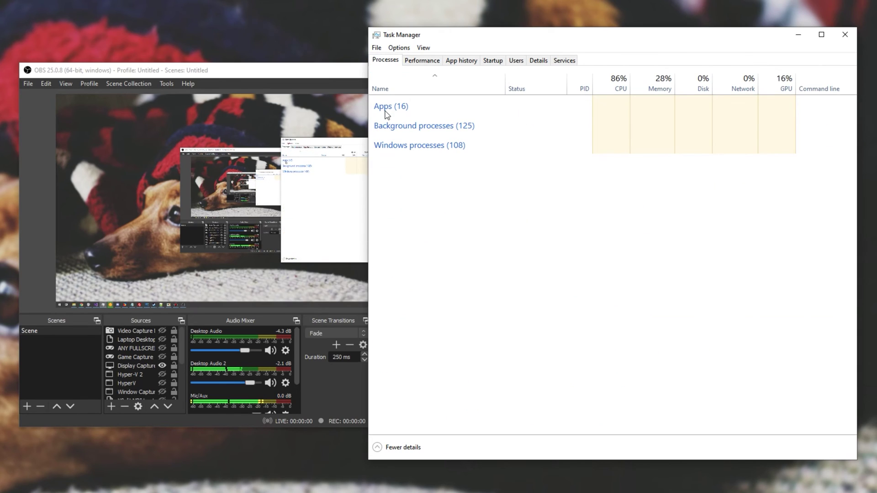
pyautogui.click(300, 74)
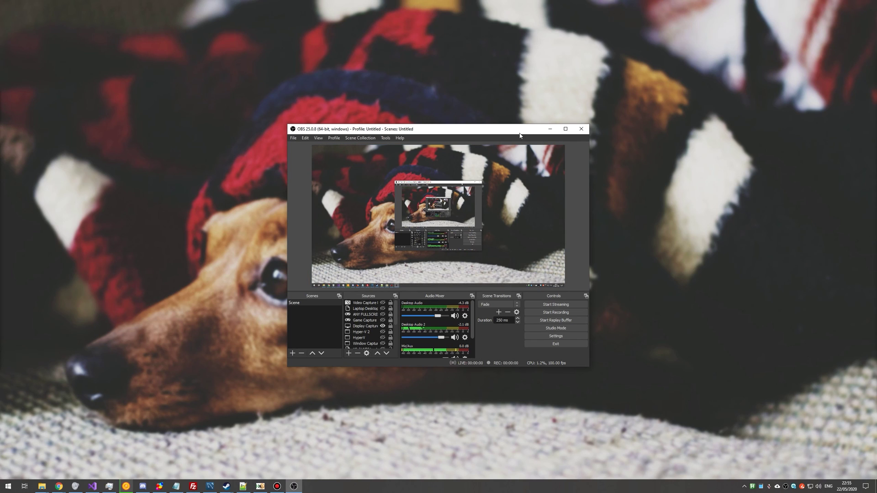
# Minimize the OBS Studio window to reveal the desktop
pyautogui.click(551, 131)
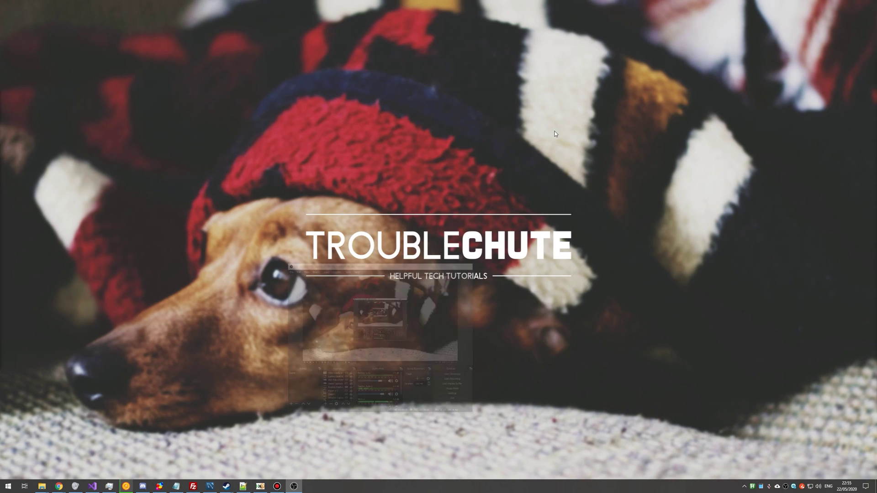